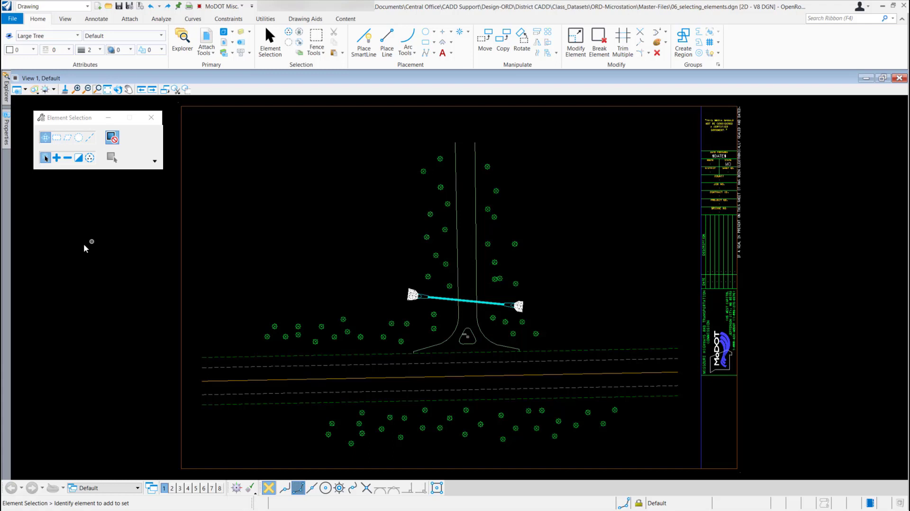
left_click(51, 8)
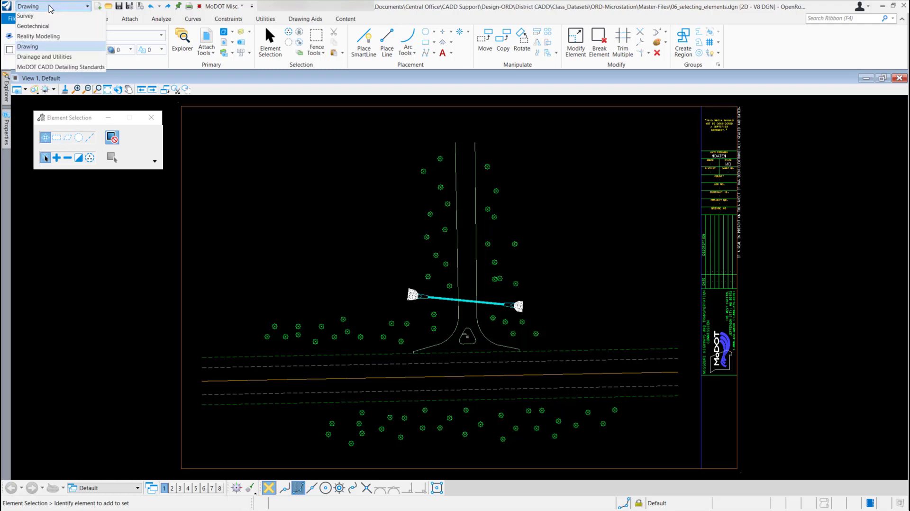
left_click(52, 70)
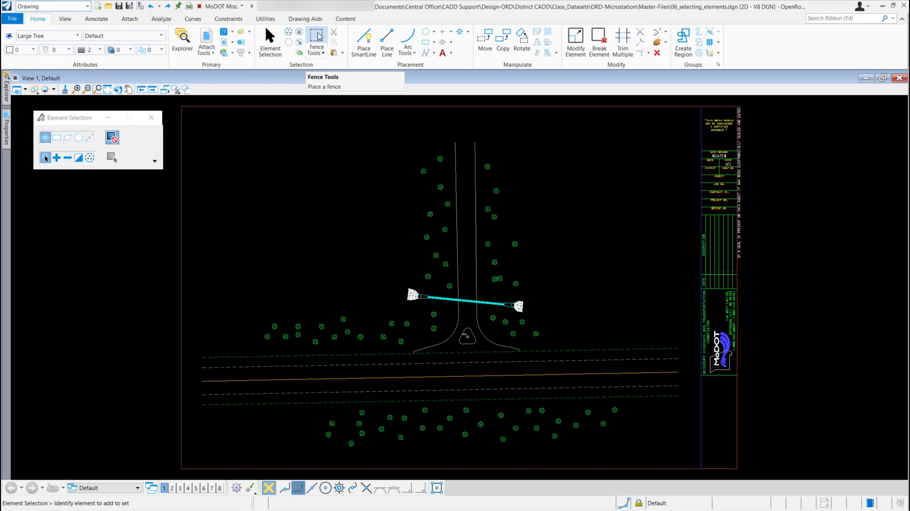
left_click(322, 55)
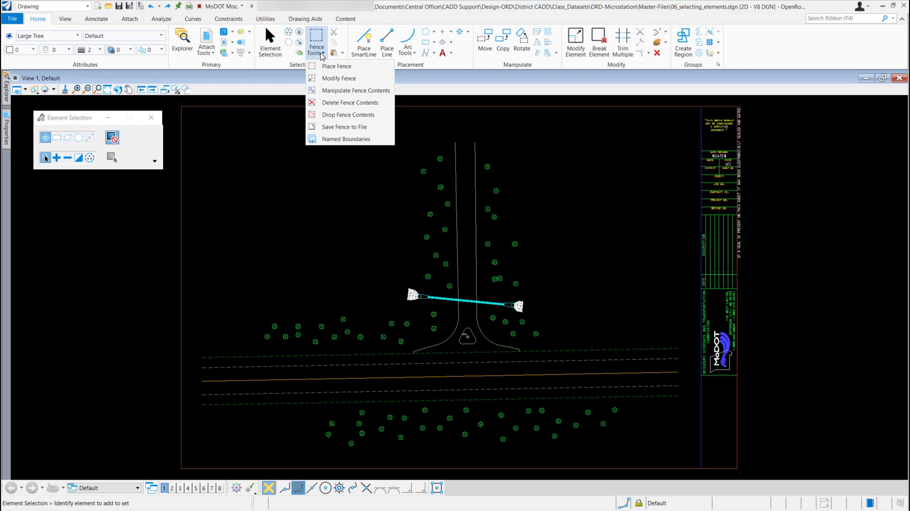
left_click(368, 139)
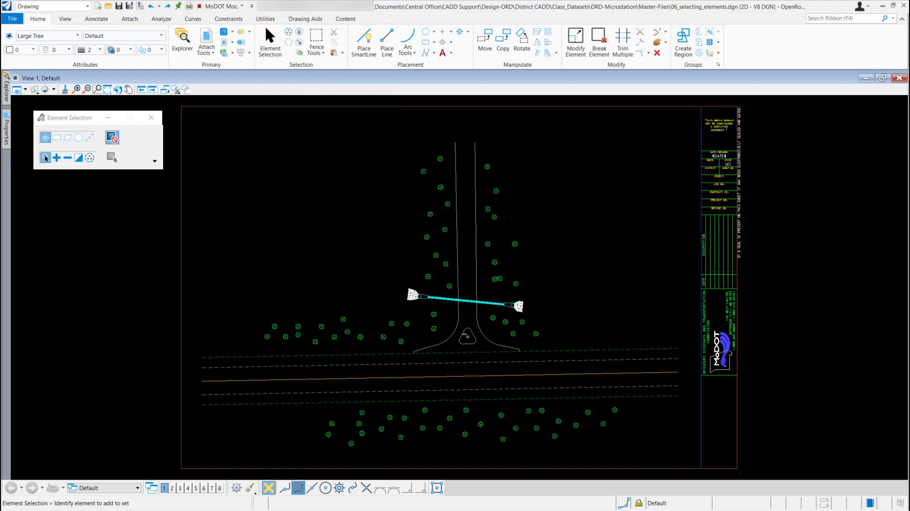
- Place a Block fence in Inside mode around the cyan culvert, its end sections and the side road's flared junction
left_click(318, 37)
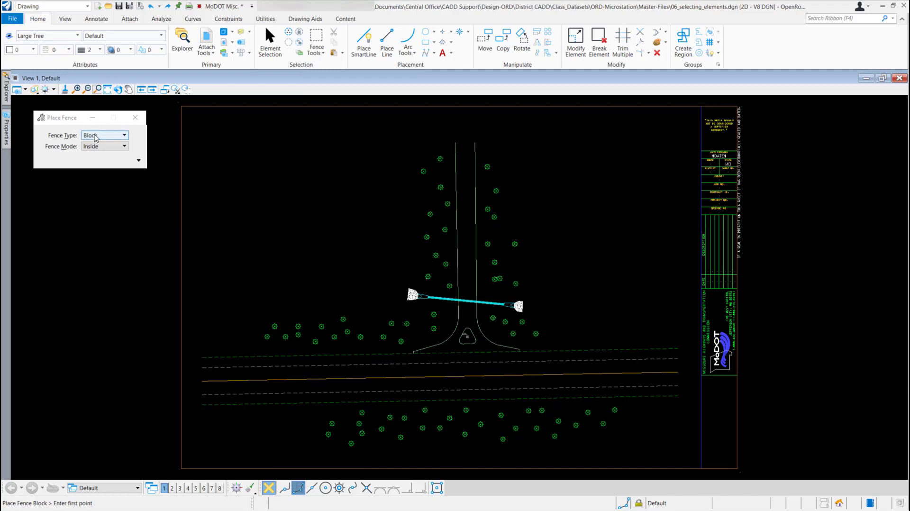
left_click(118, 137)
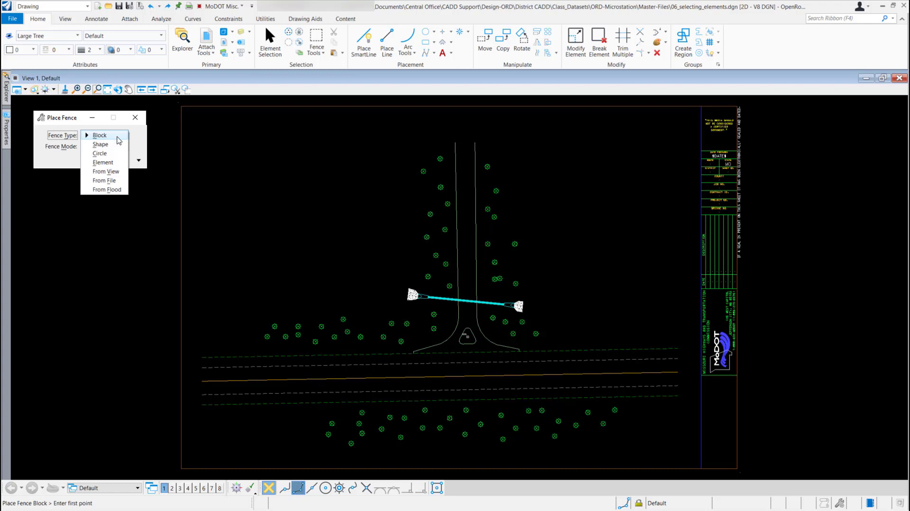
left_click(101, 135)
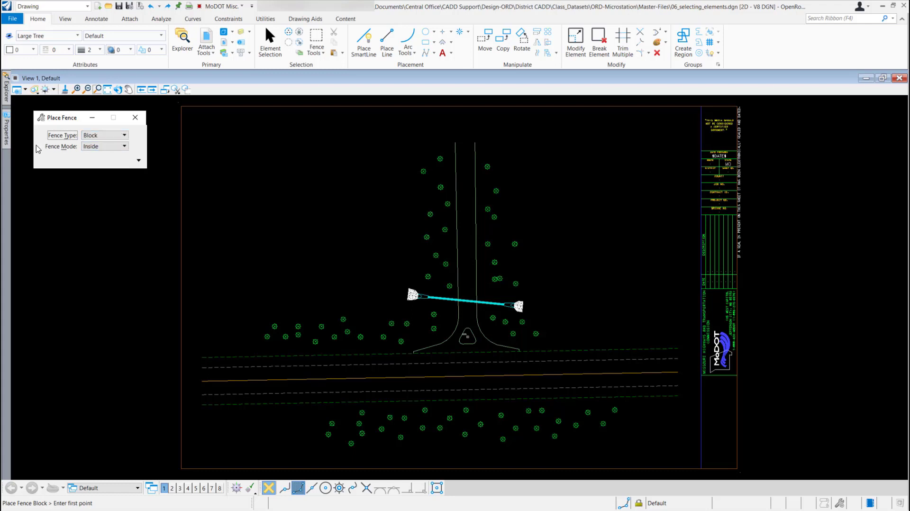
left_click(113, 148)
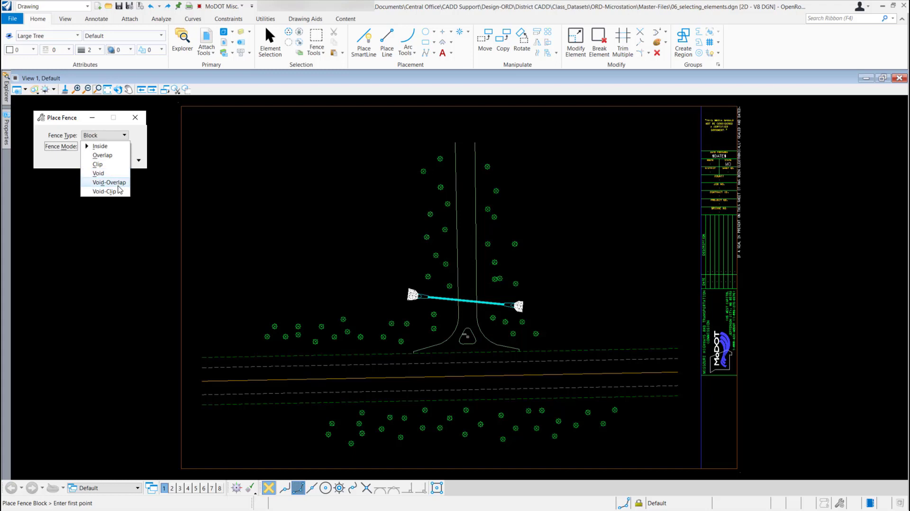
left_click(101, 146)
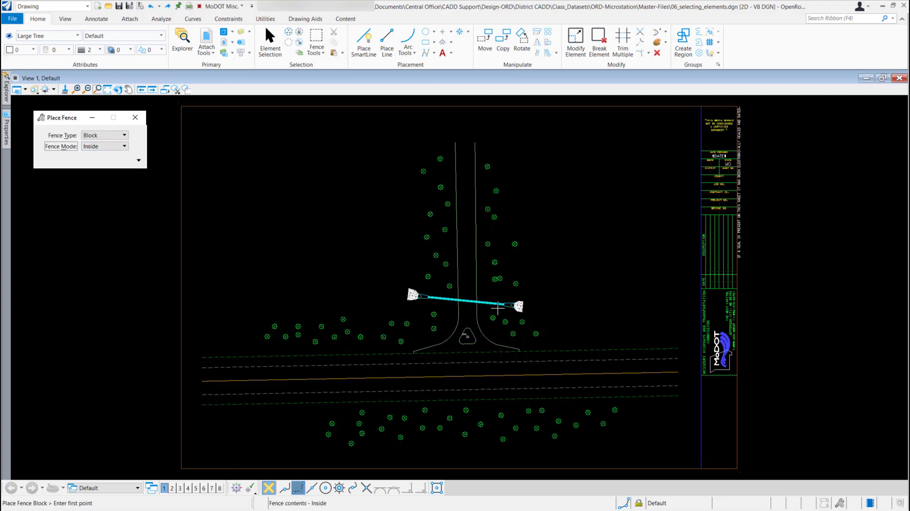
left_click(384, 259)
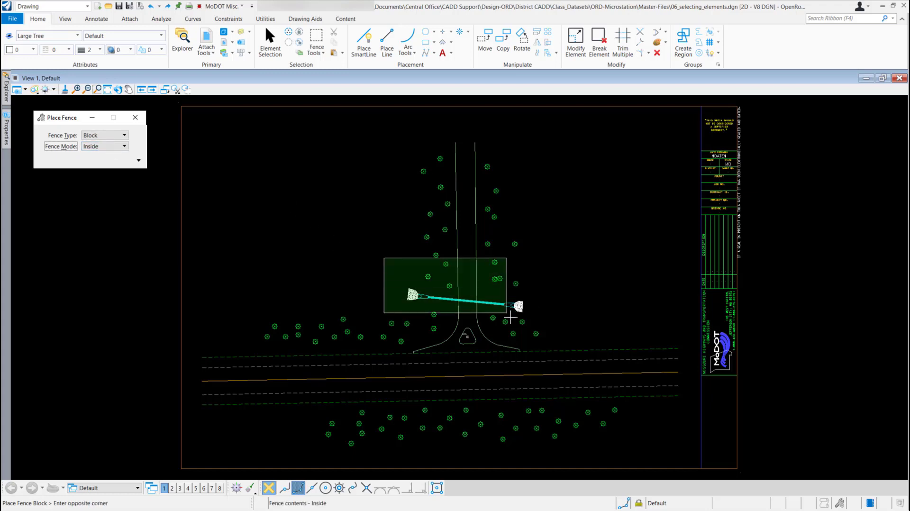
left_click(546, 360)
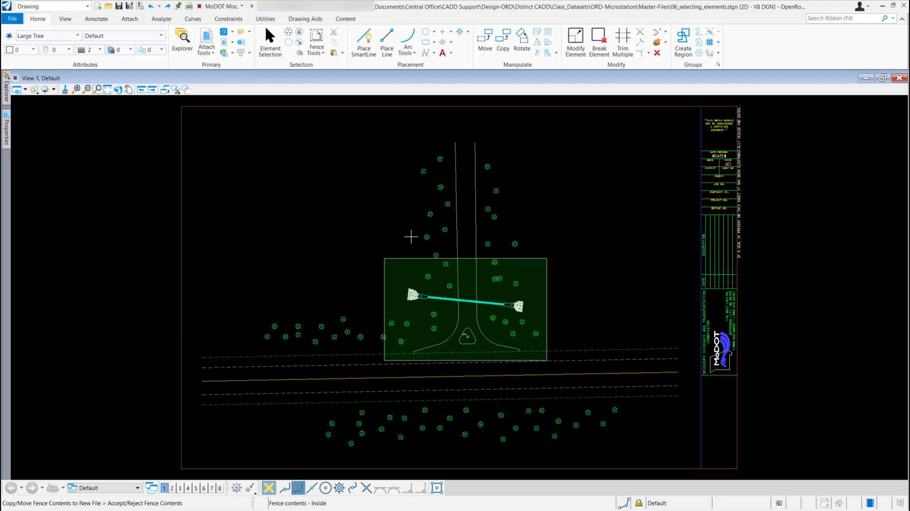
- Modify the fence in Vertex mode, moving its upper-left corner outward to enlarge the enclosed area
left_click(323, 54)
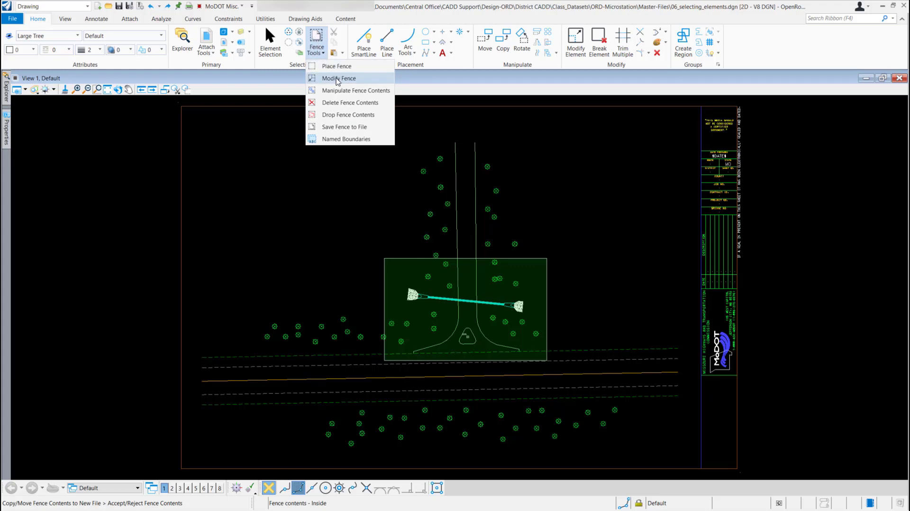
left_click(376, 81)
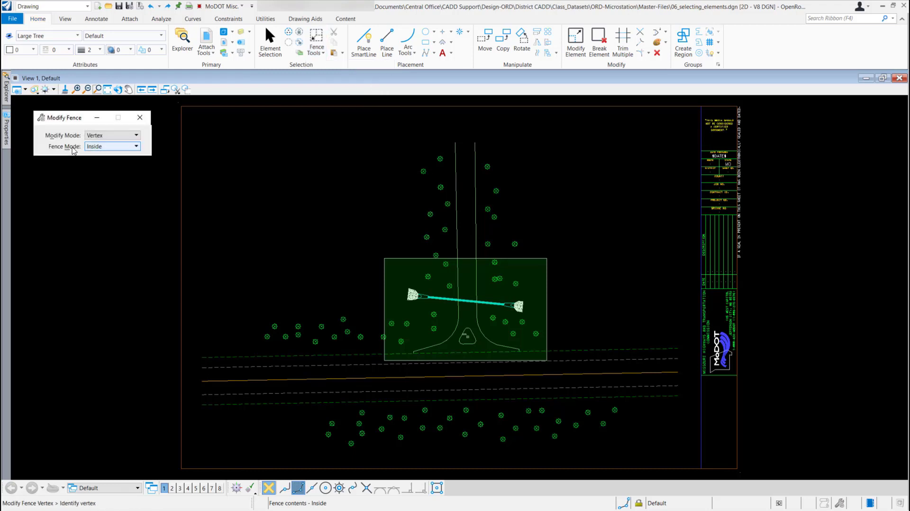
left_click(110, 136)
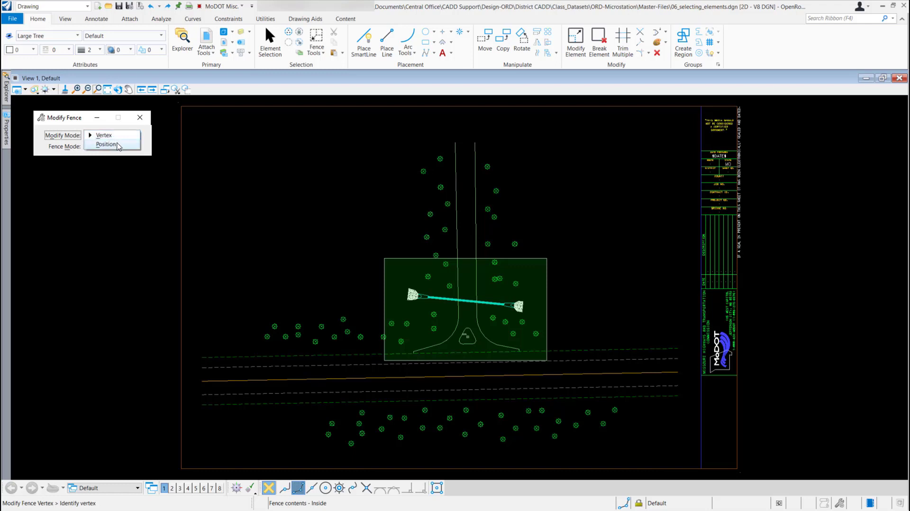
left_click(114, 136)
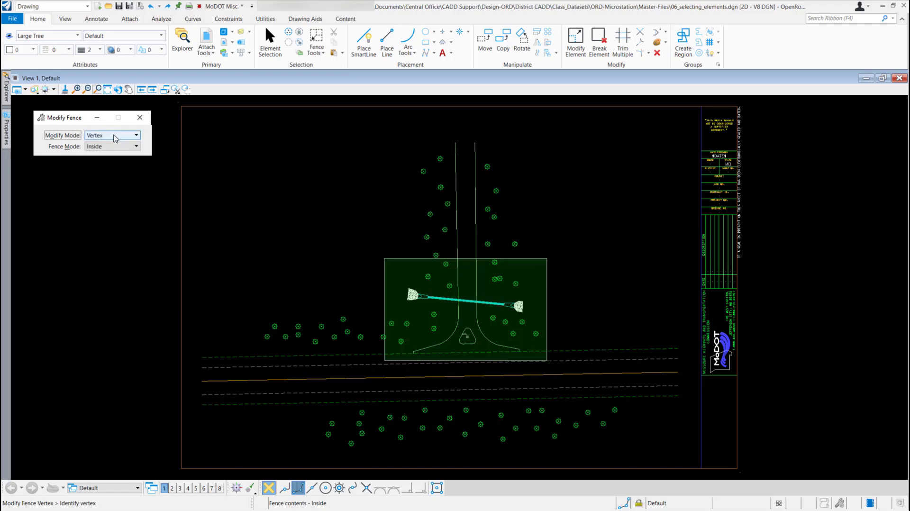
left_click(385, 259)
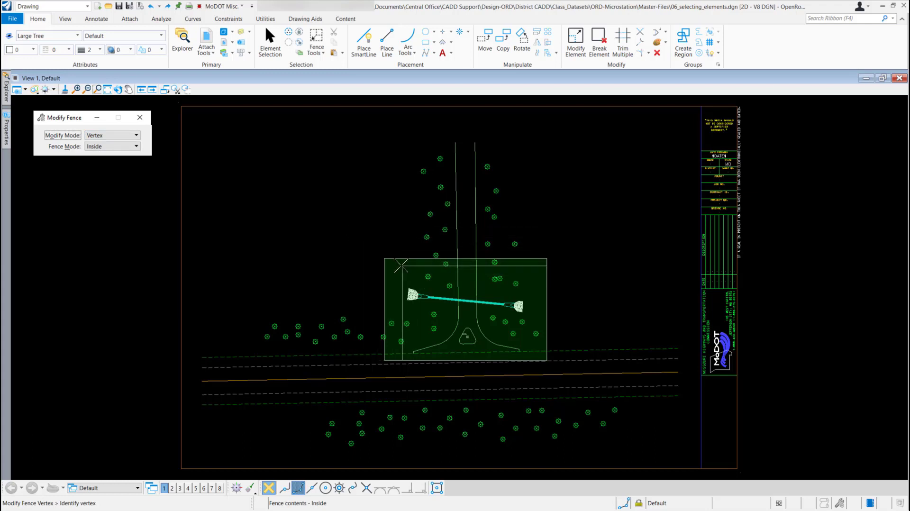
left_click(353, 241)
left_click(353, 241)
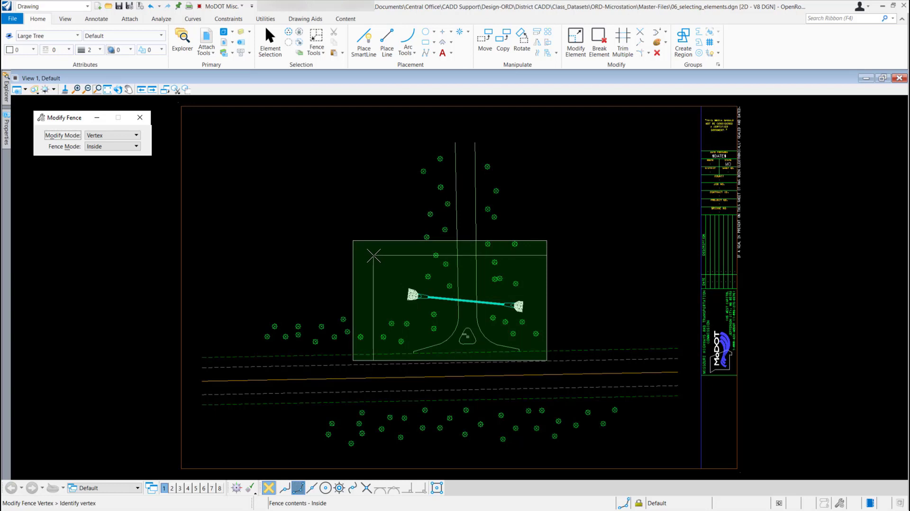
right_click(349, 233)
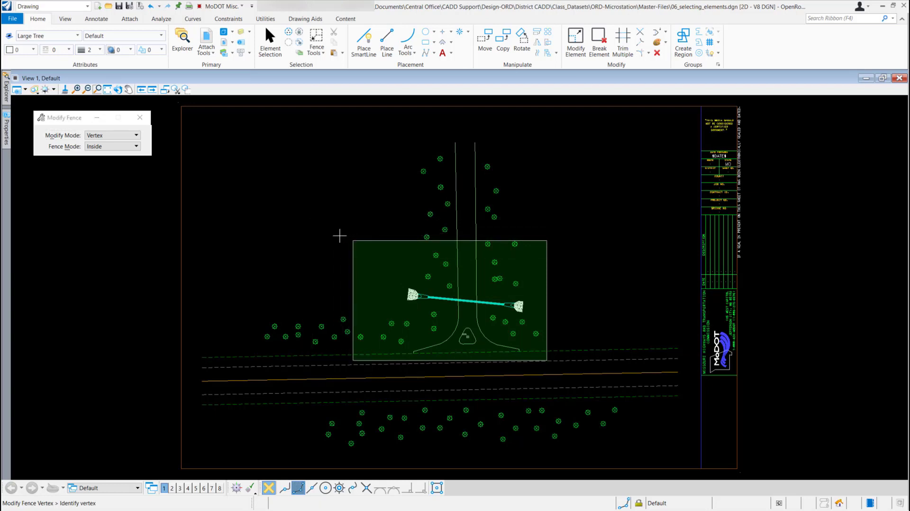
- Shift the whole fence slightly right and down using Position modify mode, keeping the fence mode at Inside
left_click(112, 147)
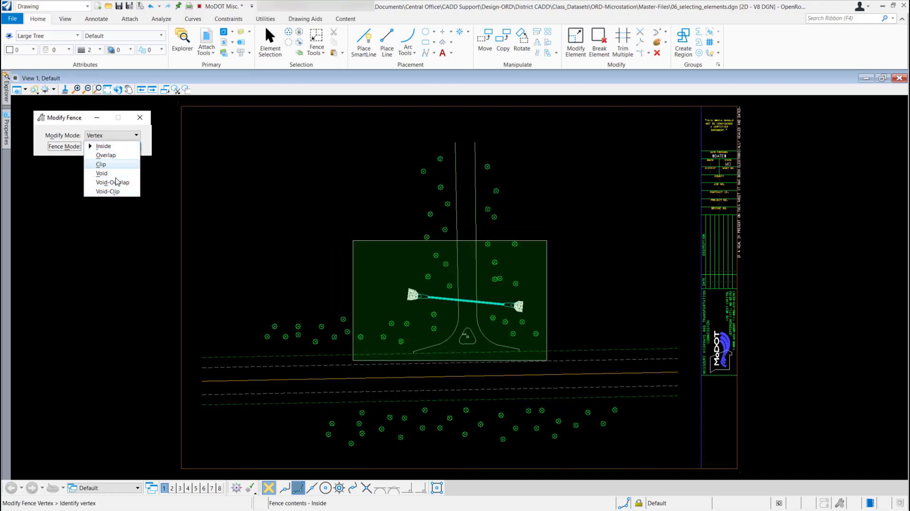
left_click(115, 147)
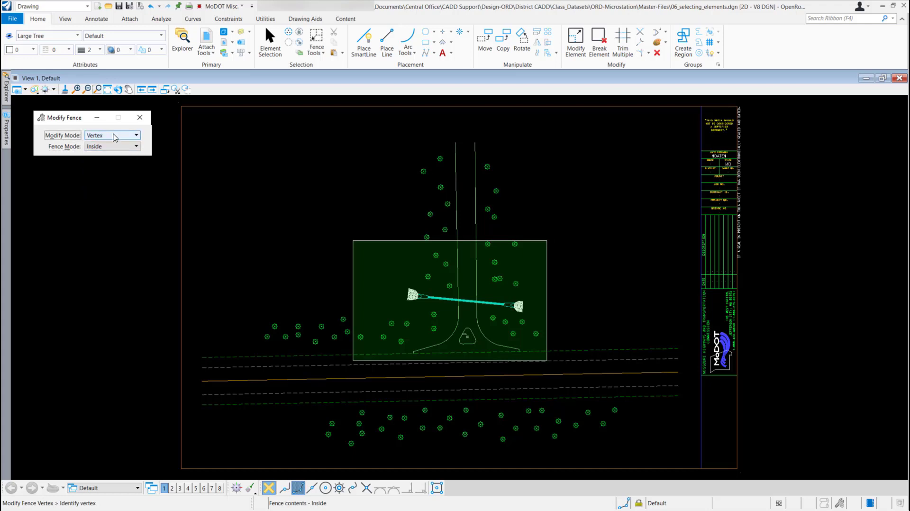
left_click(114, 136)
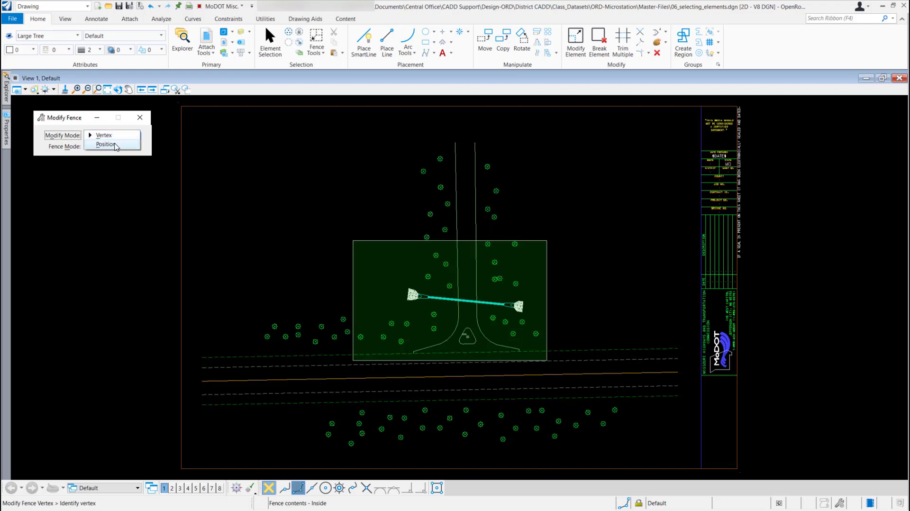
left_click(106, 144)
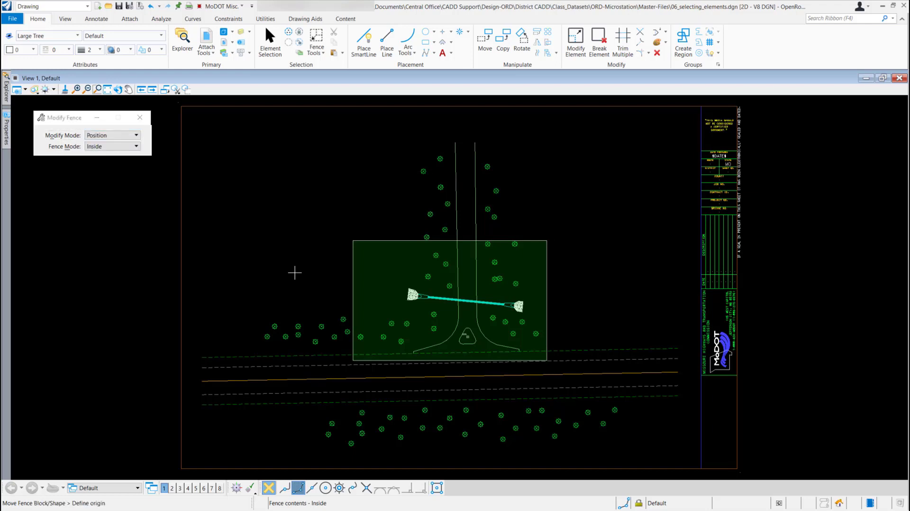
left_click(403, 212)
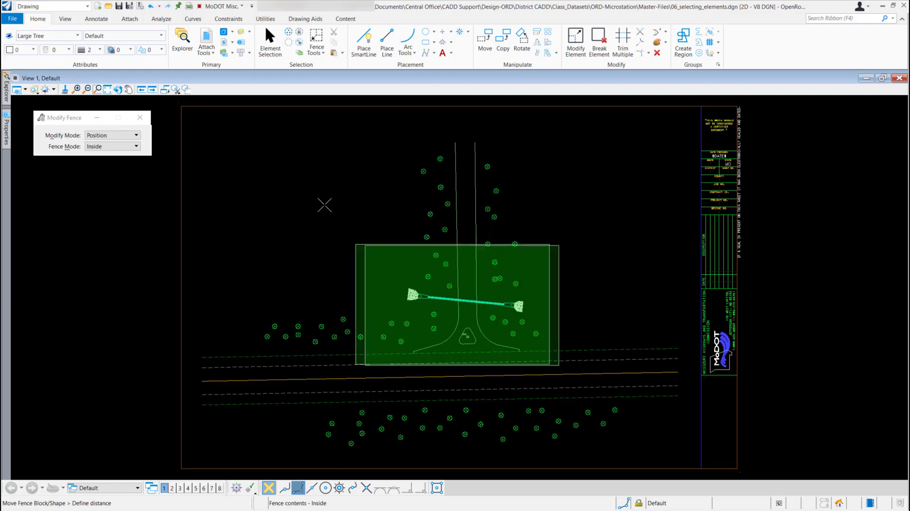
right_click(338, 166)
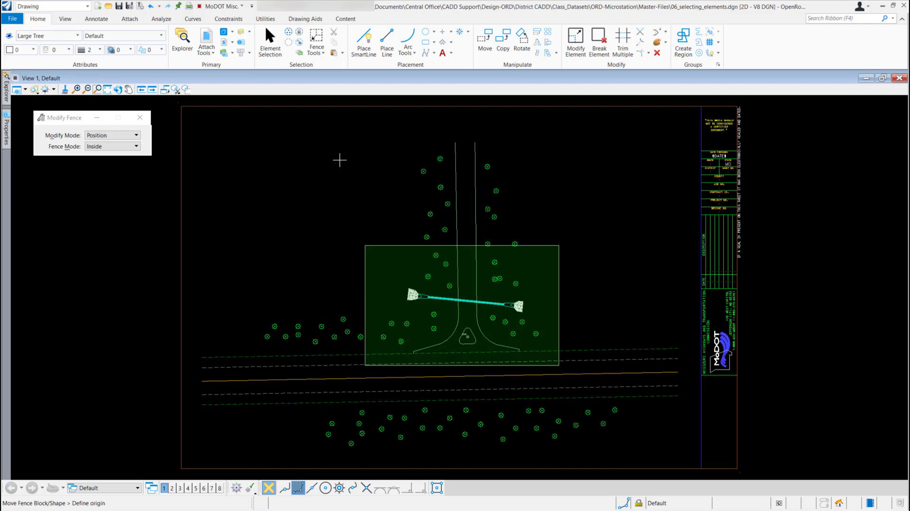
- Examine the Manipulate Fence Contents and Drop Fence Contents options, including the fence modes available for dropping
left_click(322, 53)
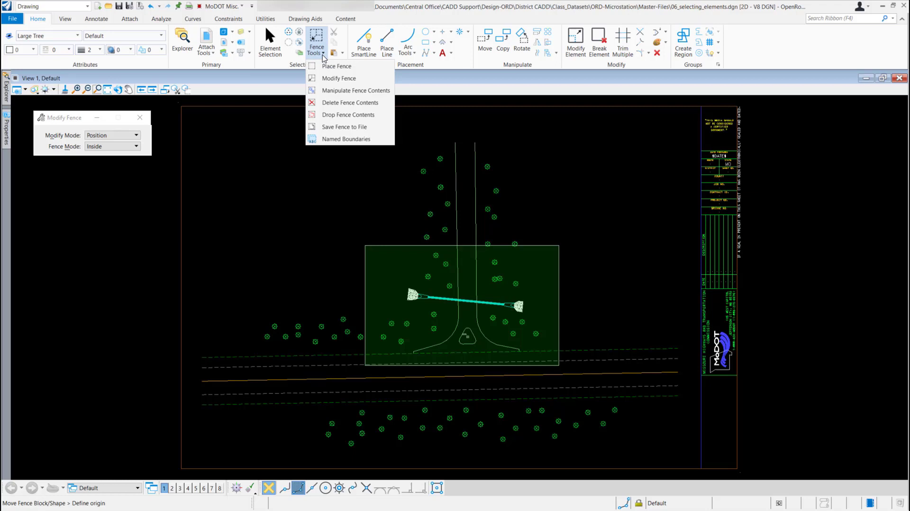
left_click(373, 93)
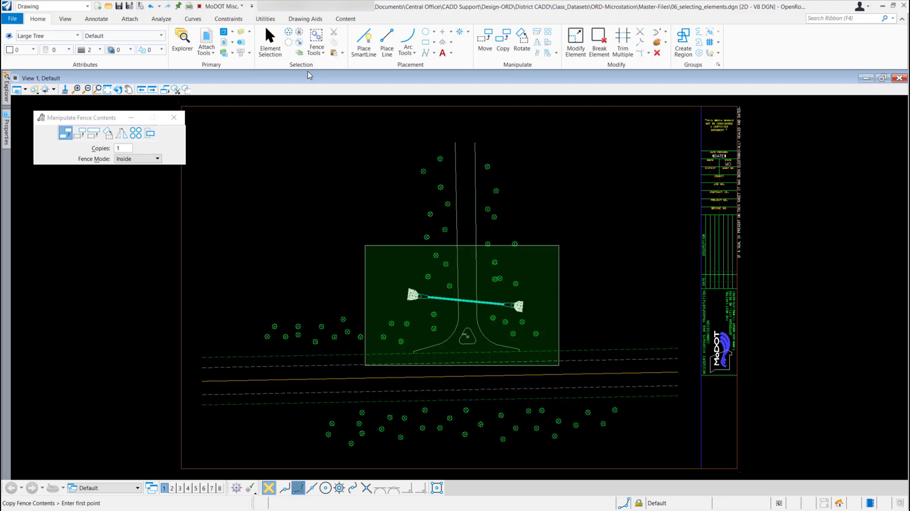
left_click(322, 53)
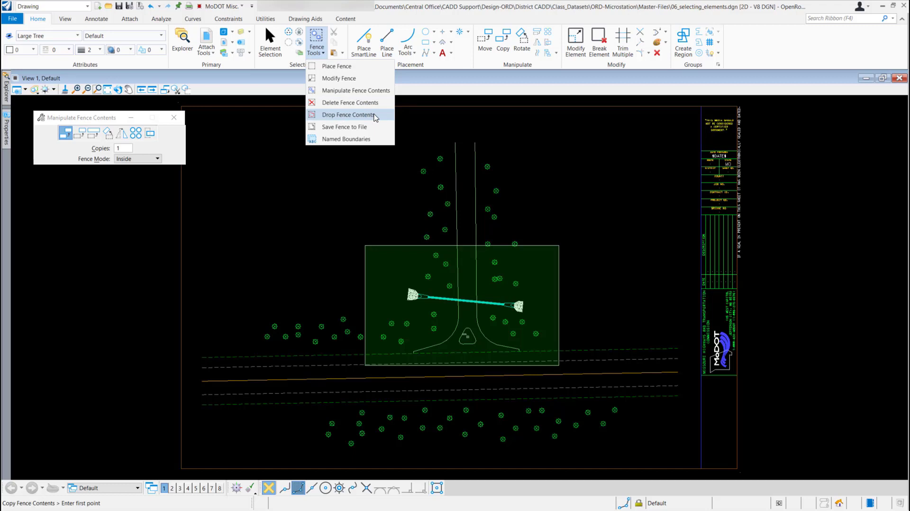
left_click(375, 115)
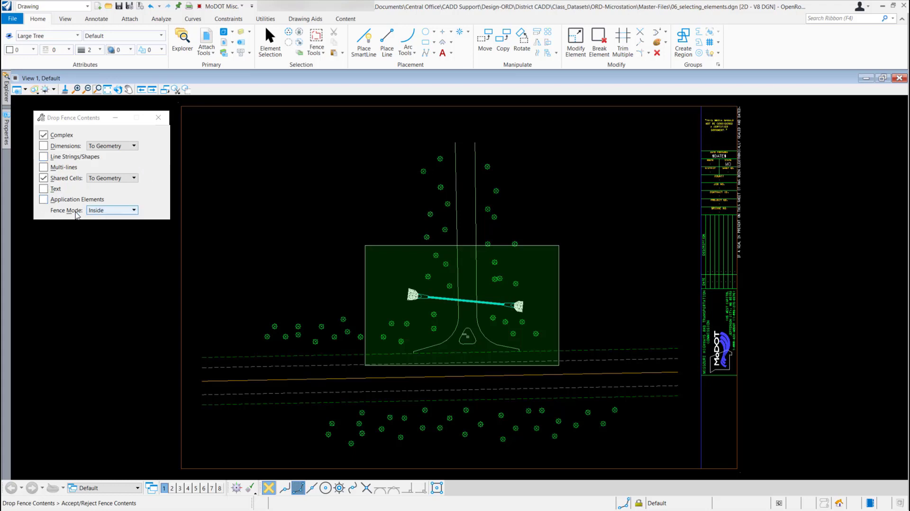
left_click(113, 212)
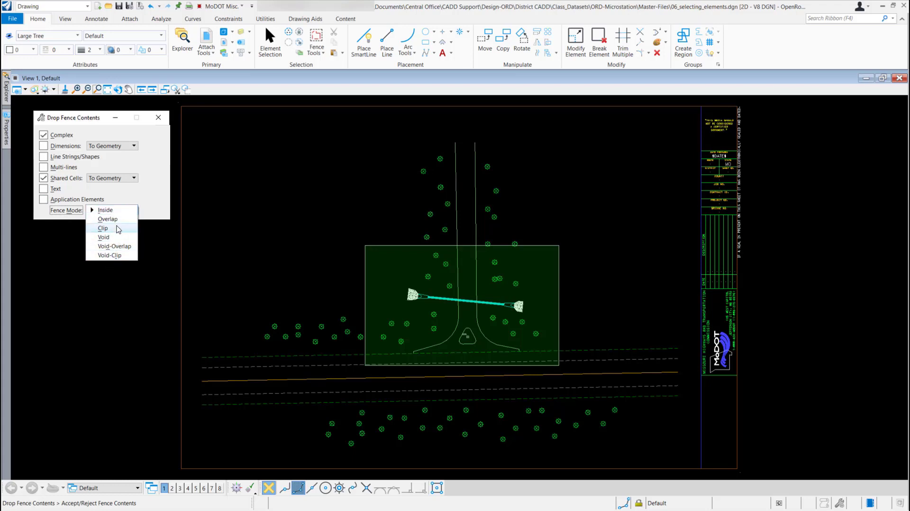
left_click(117, 212)
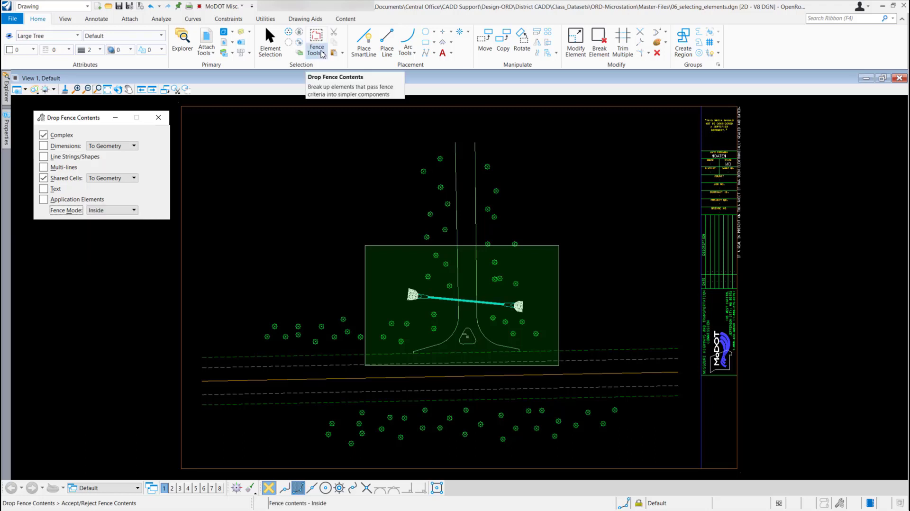
- Examine the Save Fence to File options, including the output file, the Copy and Move processing modes and the available fence modes
left_click(321, 52)
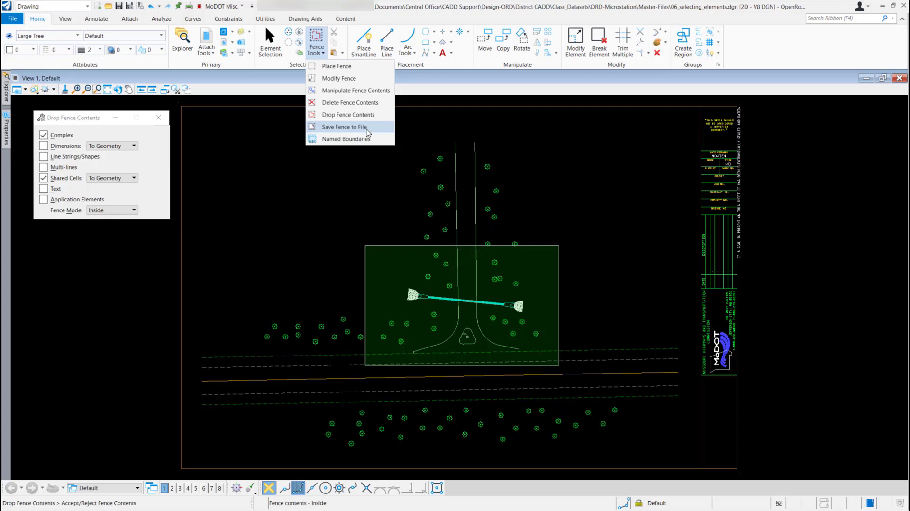
left_click(345, 127)
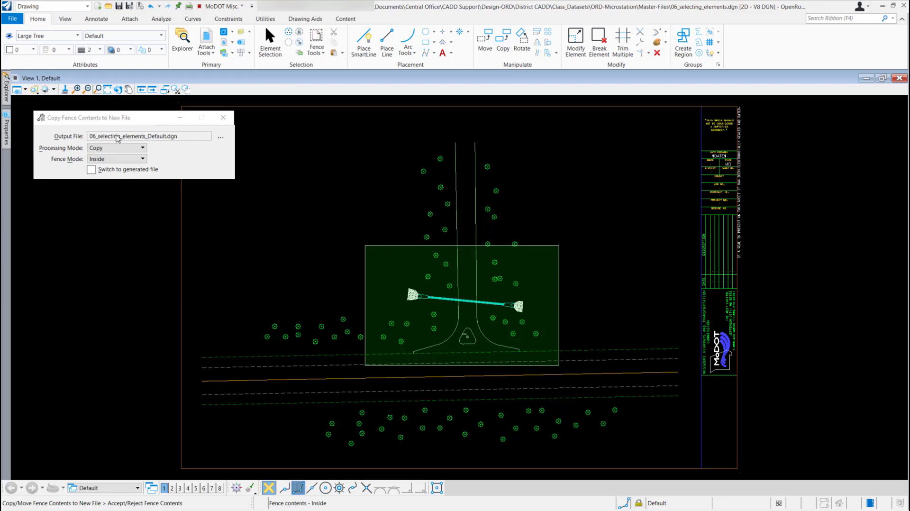
left_click(221, 137)
left_click(338, 227)
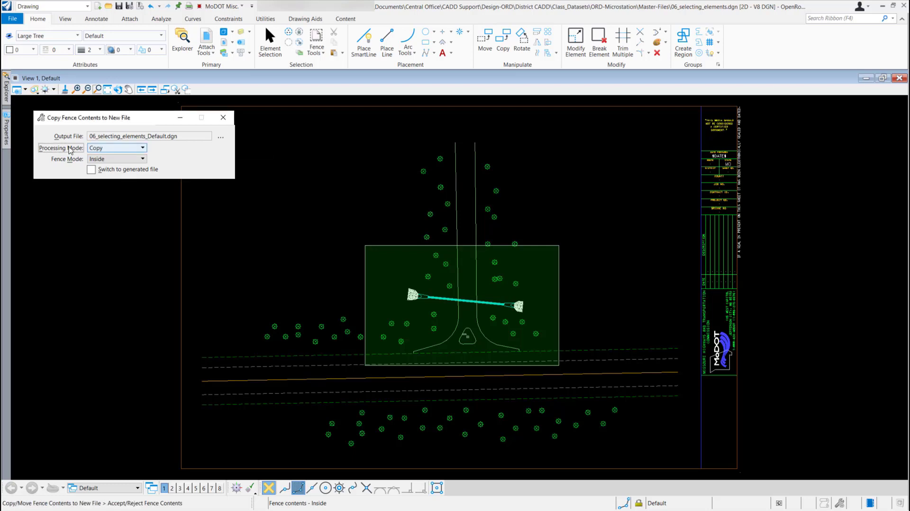
left_click(123, 151)
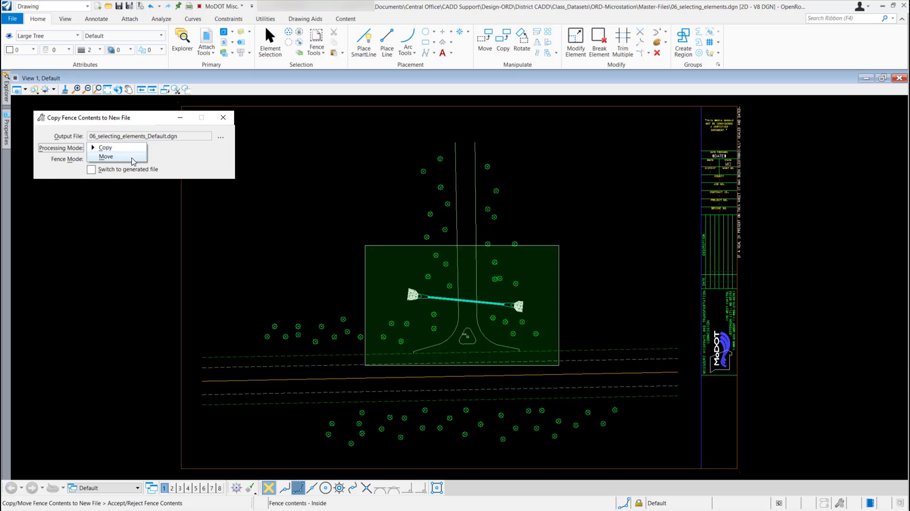
left_click(124, 148)
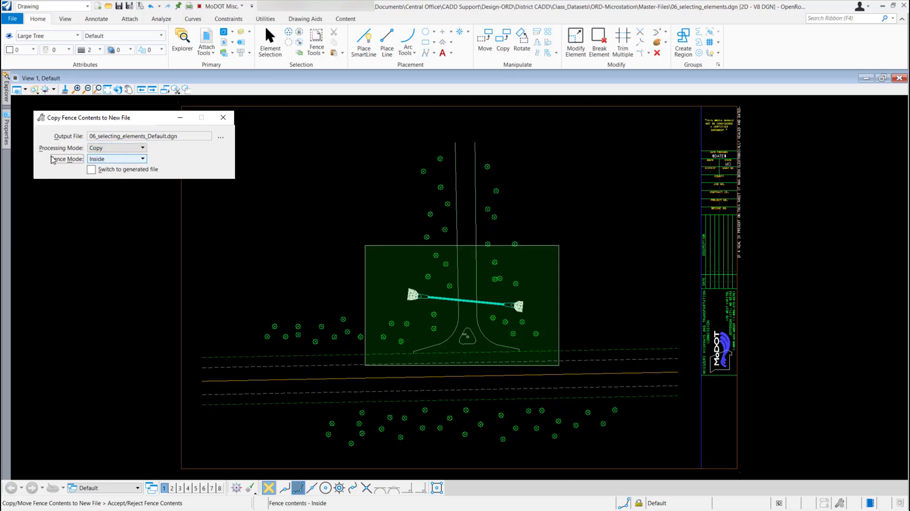
left_click(127, 160)
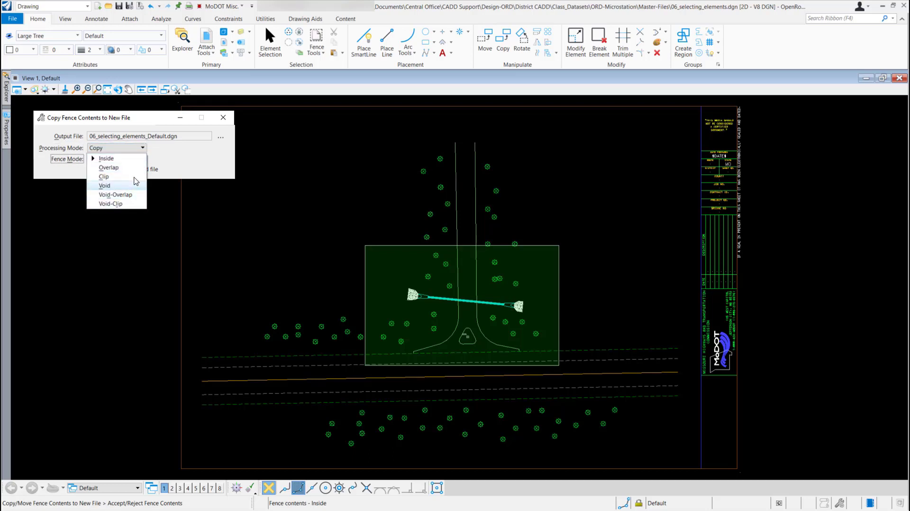
left_click(131, 160)
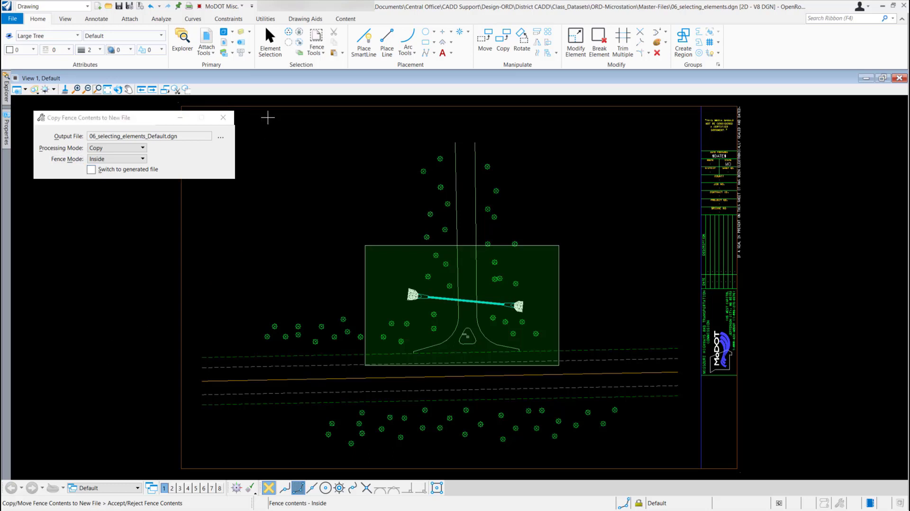
- Copy the fence contents once in Inside mode to the empty area of the sheet up and left of the side road
left_click(321, 53)
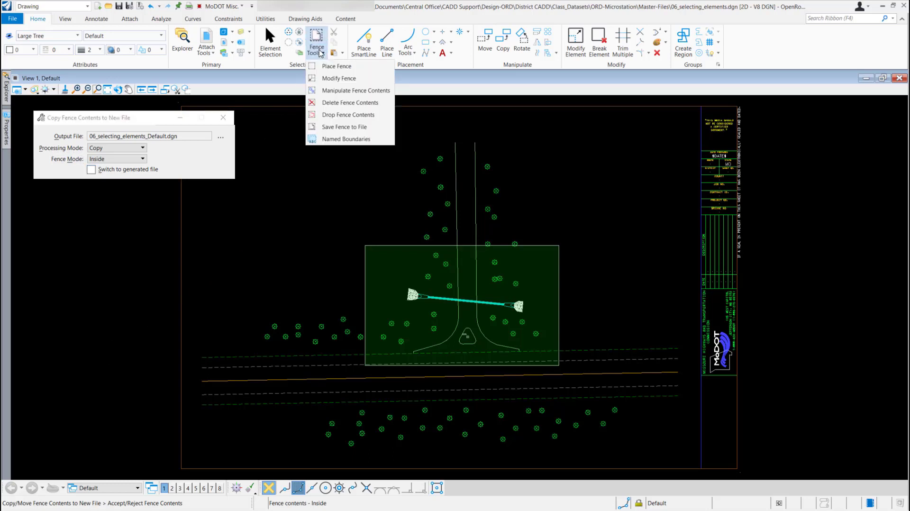
left_click(366, 95)
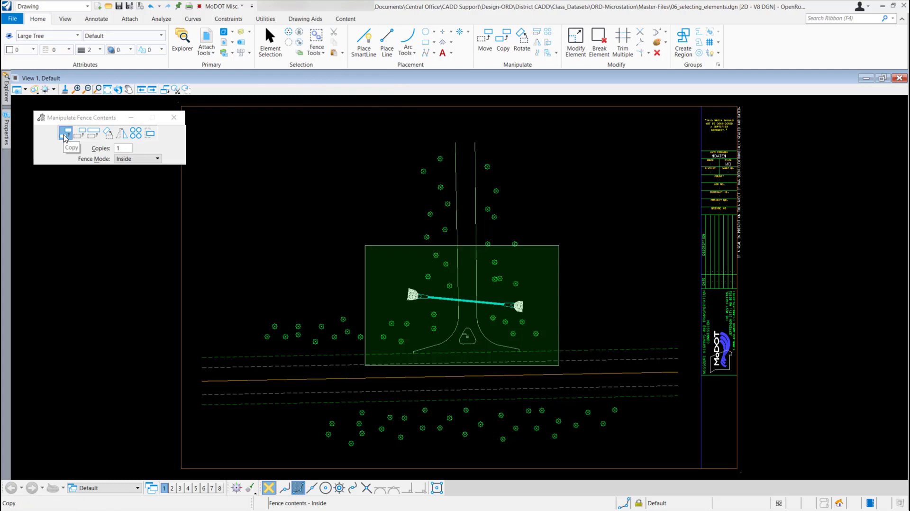
left_click(66, 135)
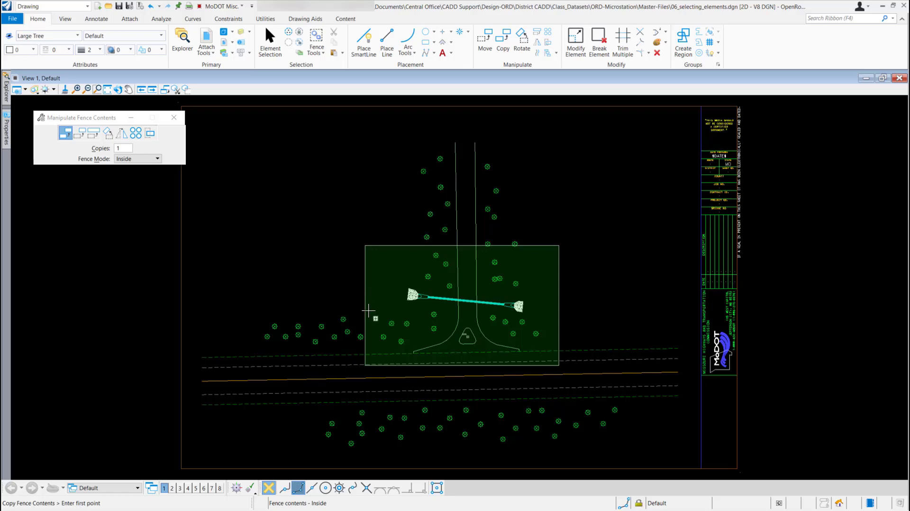
left_click(384, 268)
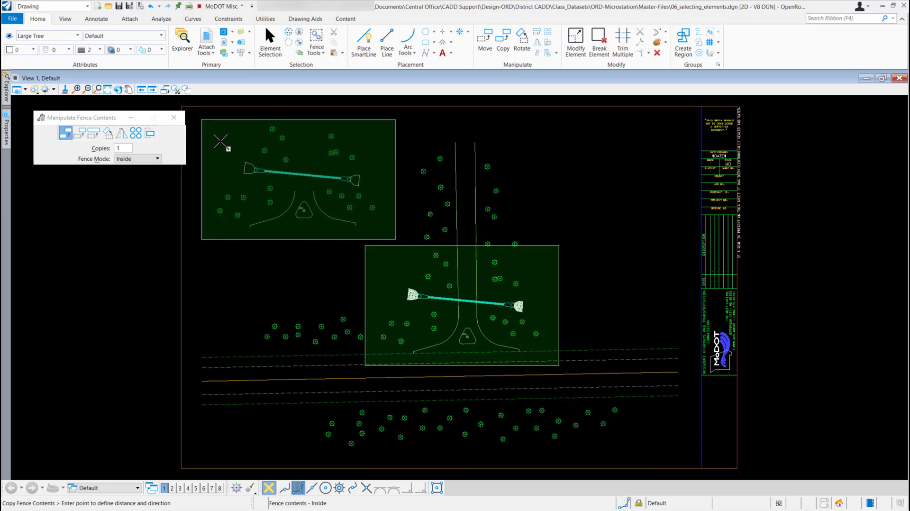
left_click(220, 141)
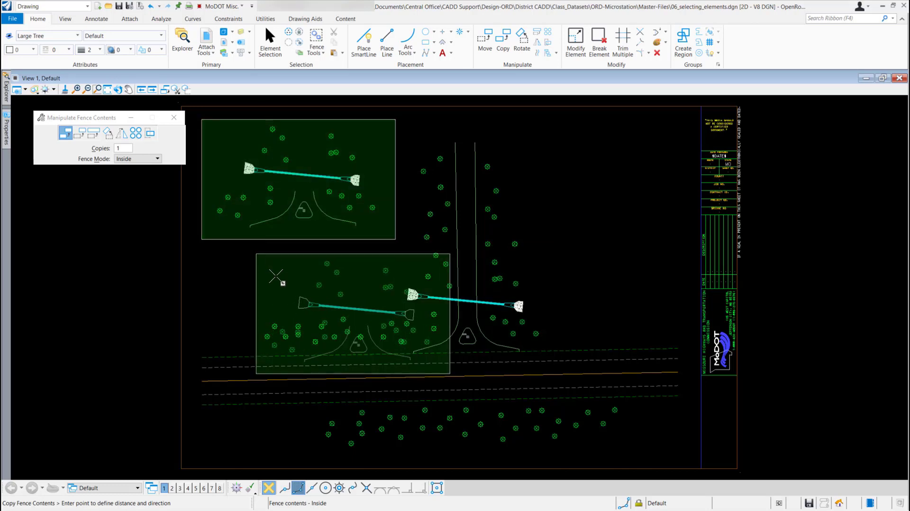
key("Escape")
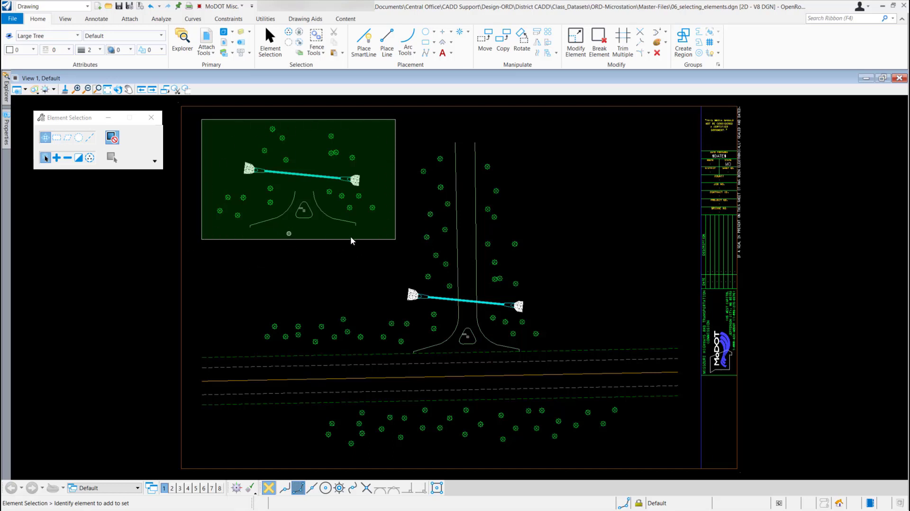
- Place a new Block fence around the original culvert and flared junction, and set its fence mode to Overlap
left_click(316, 37)
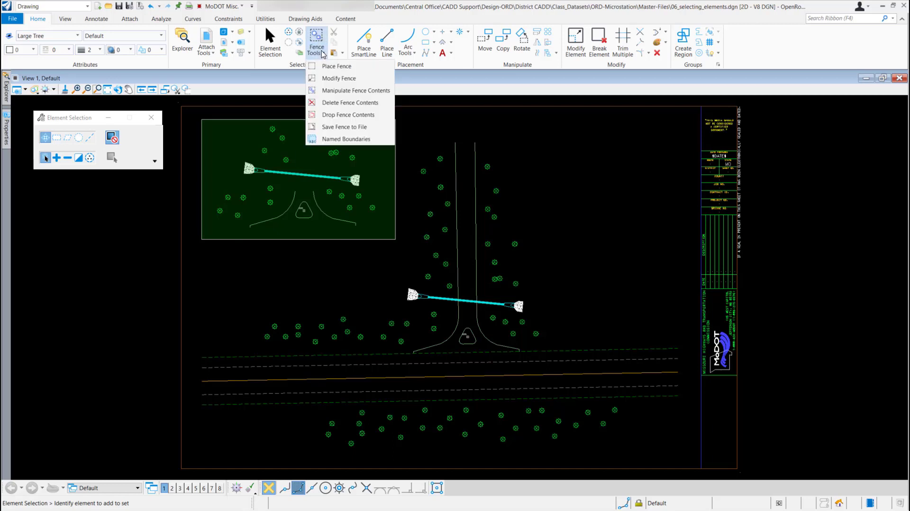
left_click(340, 67)
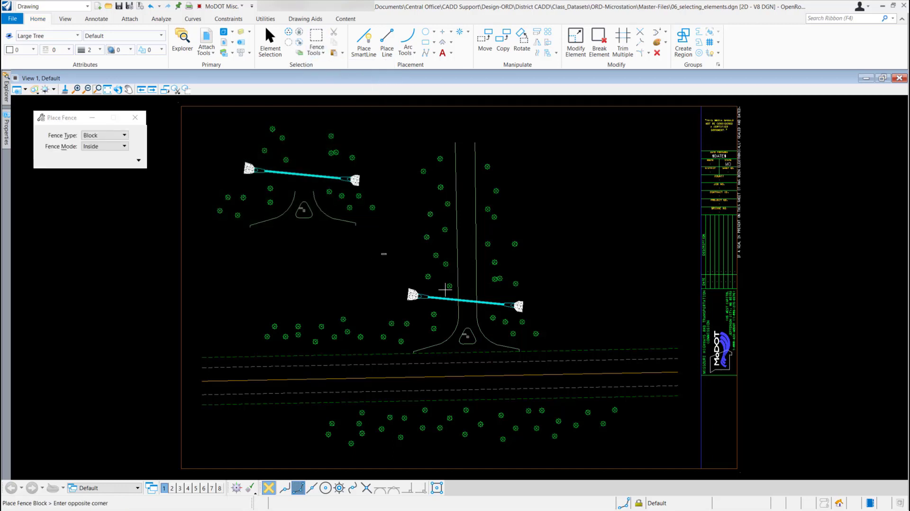
left_click(553, 369)
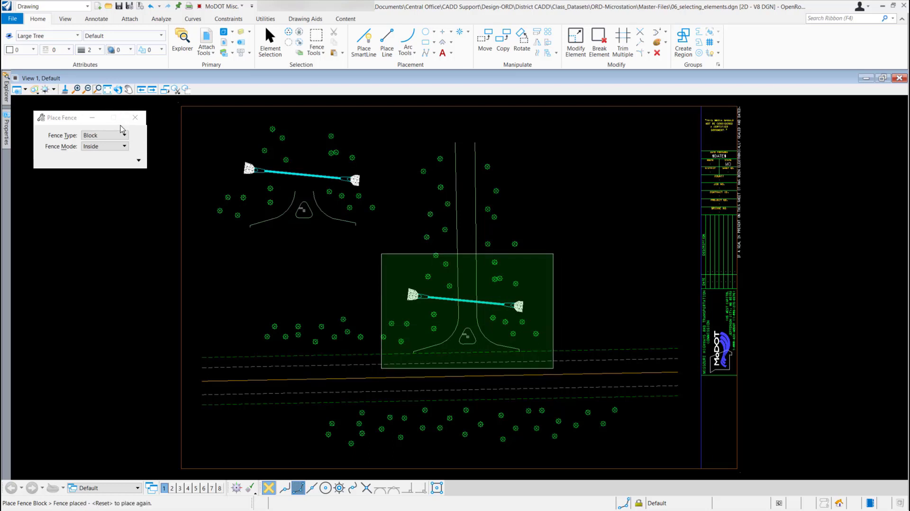
left_click(103, 148)
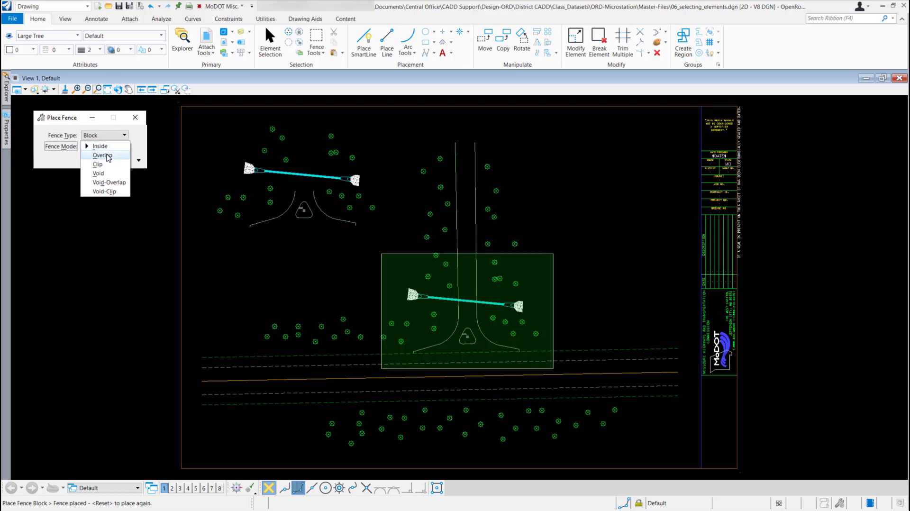
left_click(108, 155)
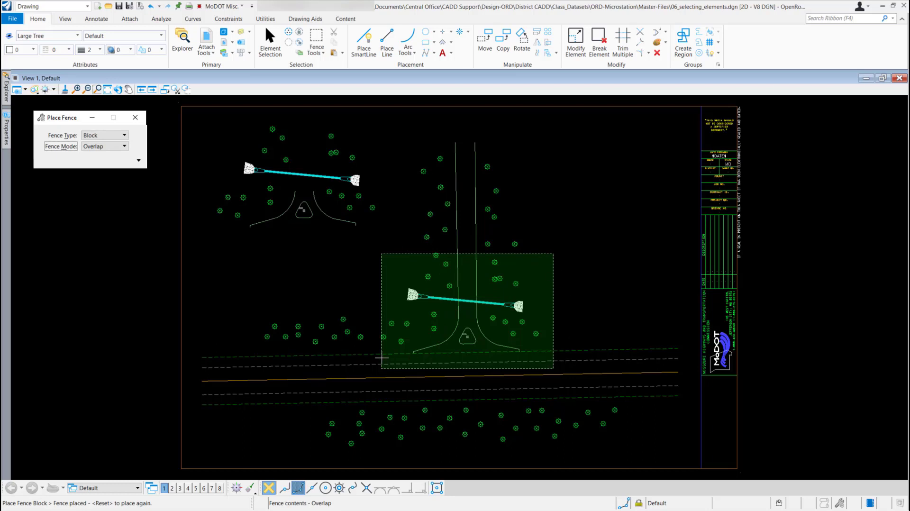
- Copy the fence contents once in Overlap mode to the area up and right of the side road, beside the title block
left_click(325, 54)
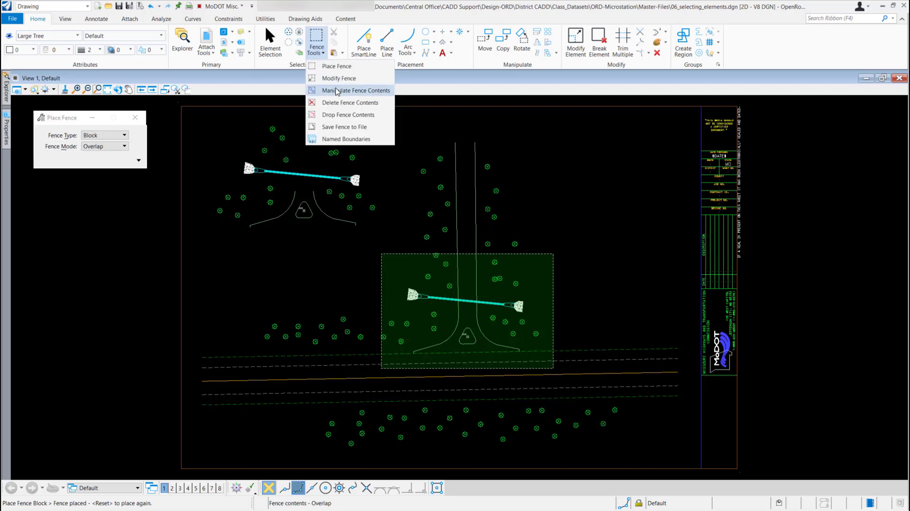
left_click(363, 91)
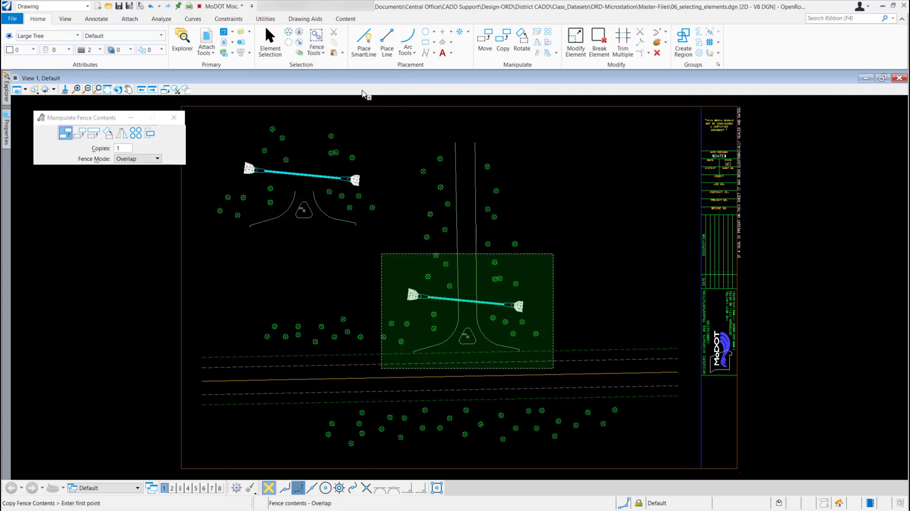
left_click(66, 134)
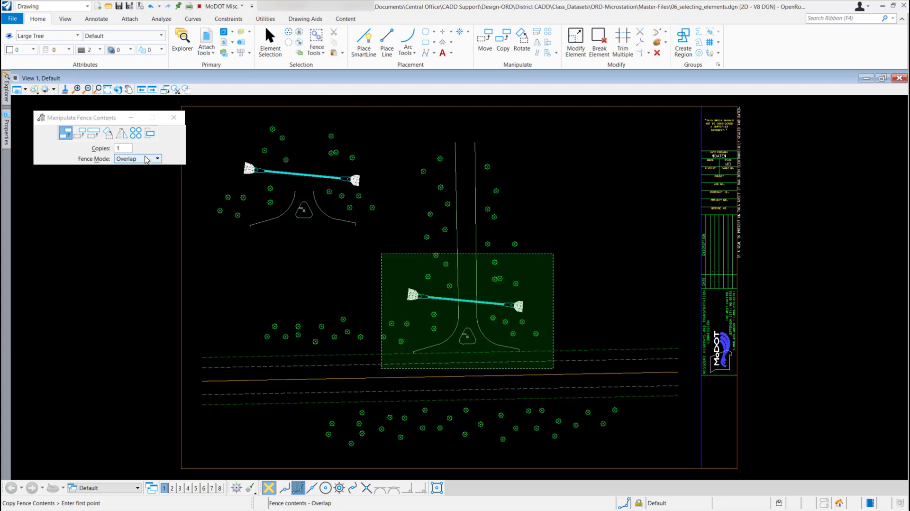
left_click(539, 281)
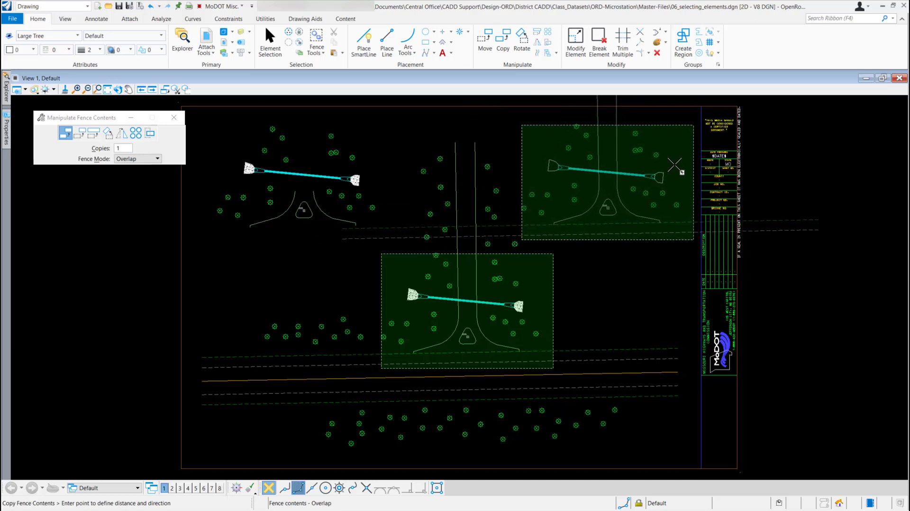
left_click(675, 165)
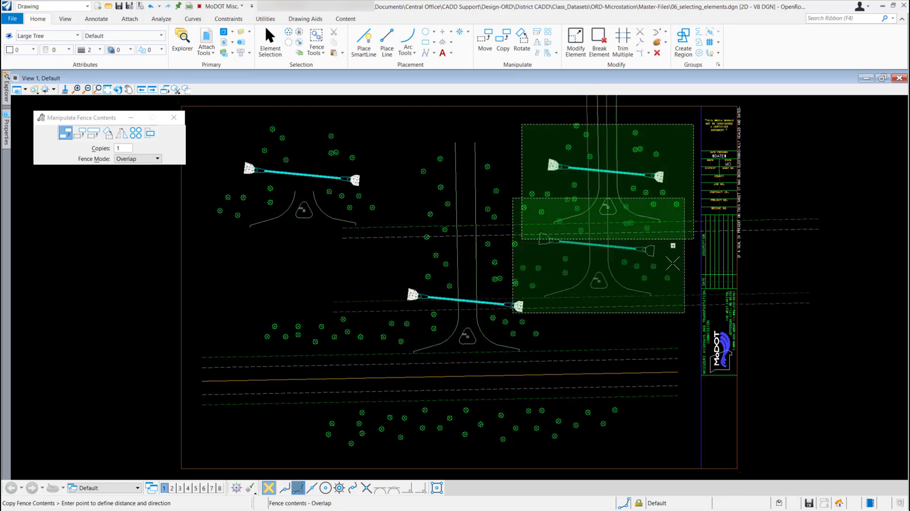
key("Escape")
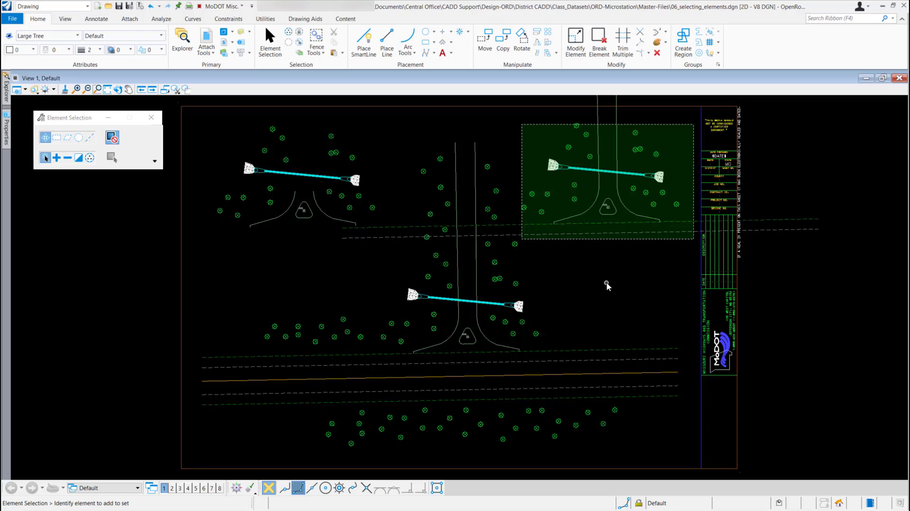
- Undo the Overlap mode copy and the earlier Inside mode copy of the fence contents
key("ctrl+z")
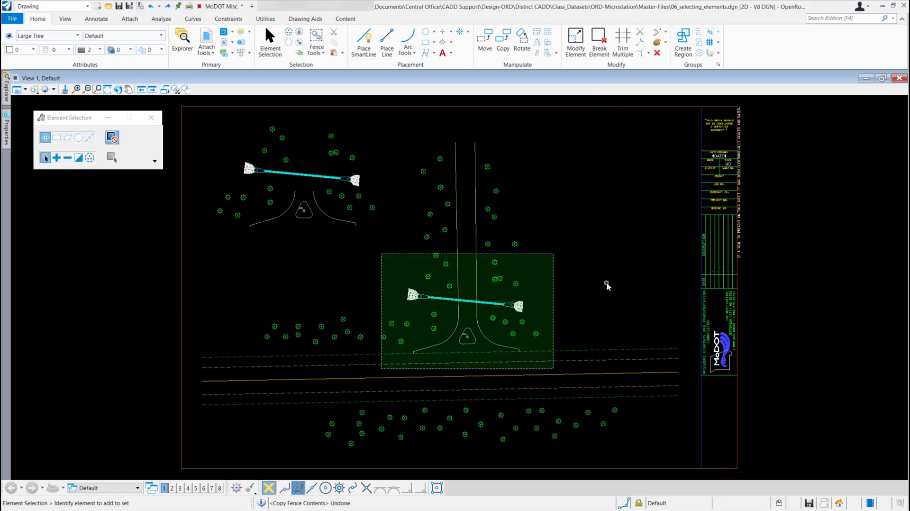
key("ctrl+z")
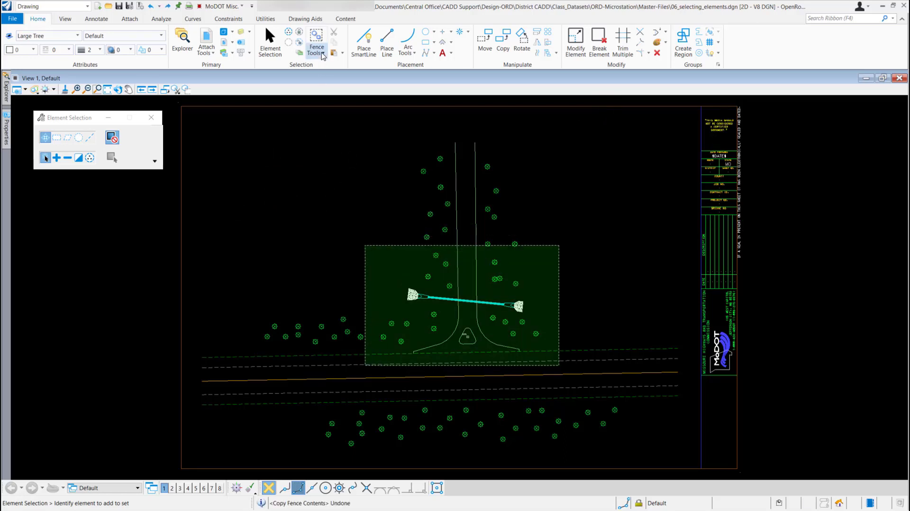
- Copy the fence contents once in Clip mode to the sheet's upper-left area, inside the border
left_click(322, 54)
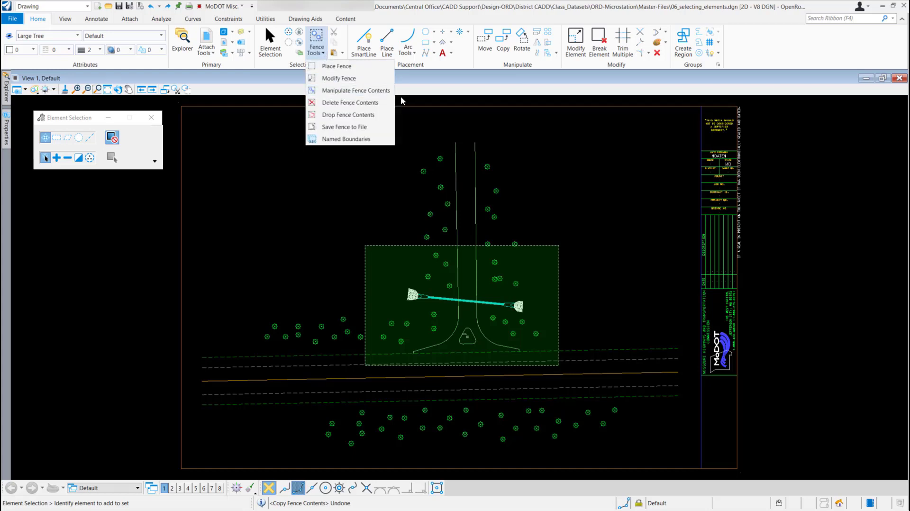
left_click(351, 93)
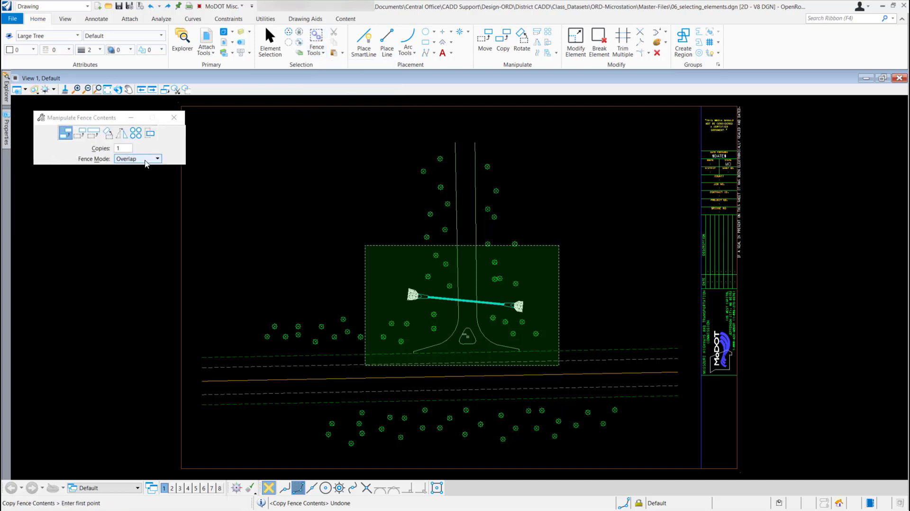
left_click(138, 159)
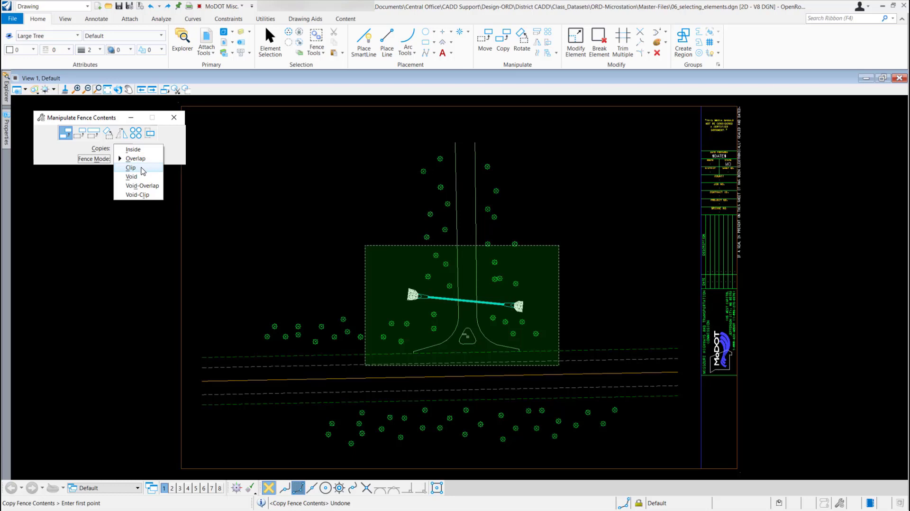
left_click(131, 168)
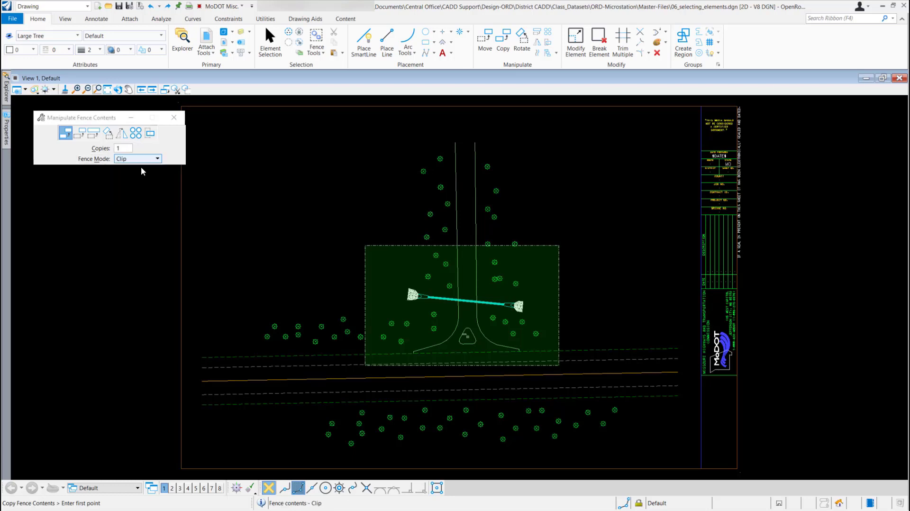
left_click(406, 238)
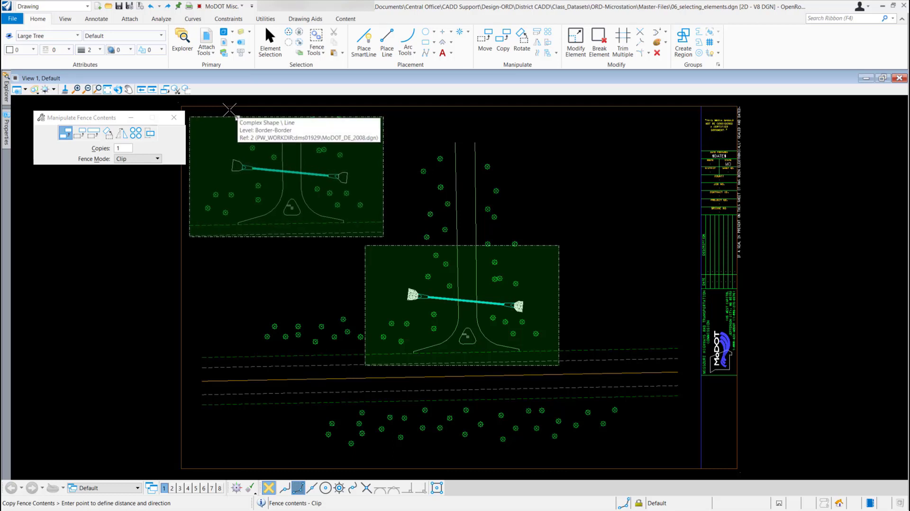
left_click(230, 110)
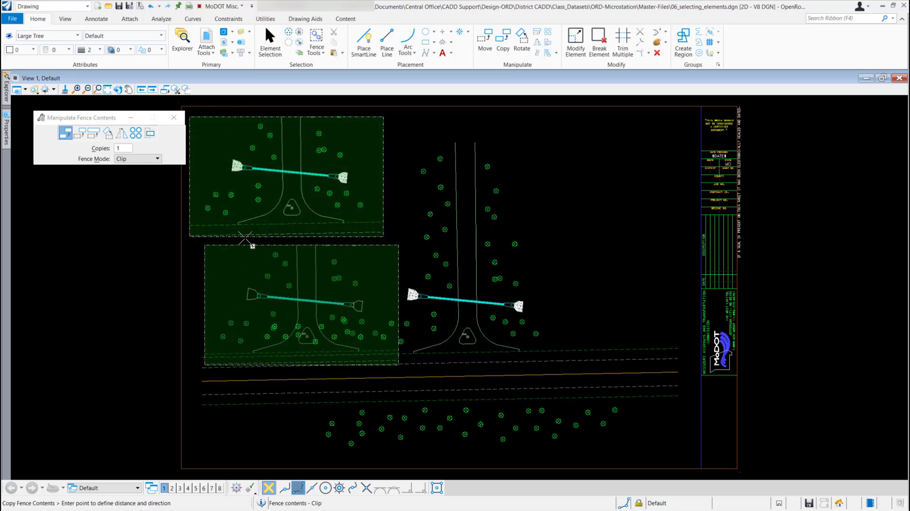
key("Escape")
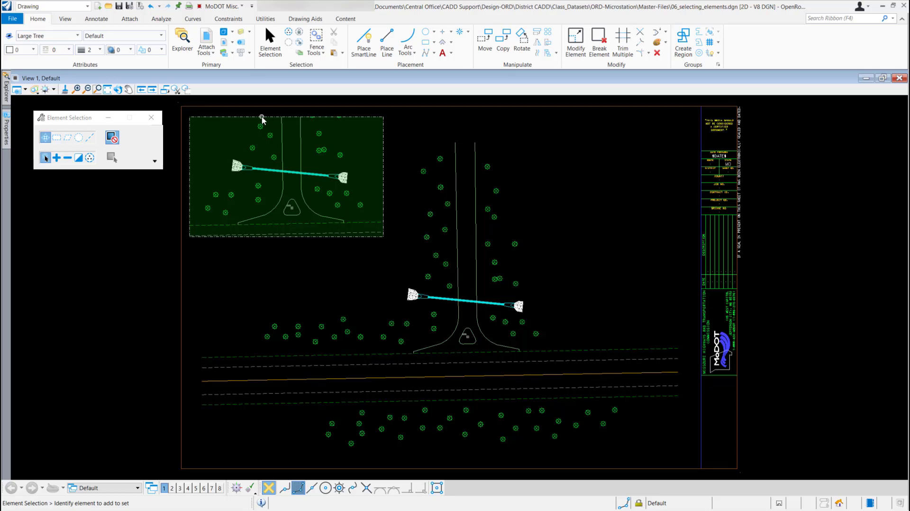
- Undo the Clip mode copy of the fence contents and preview a single copy in Void mode toward the sheet's upper-left area
key("ctrl+z")
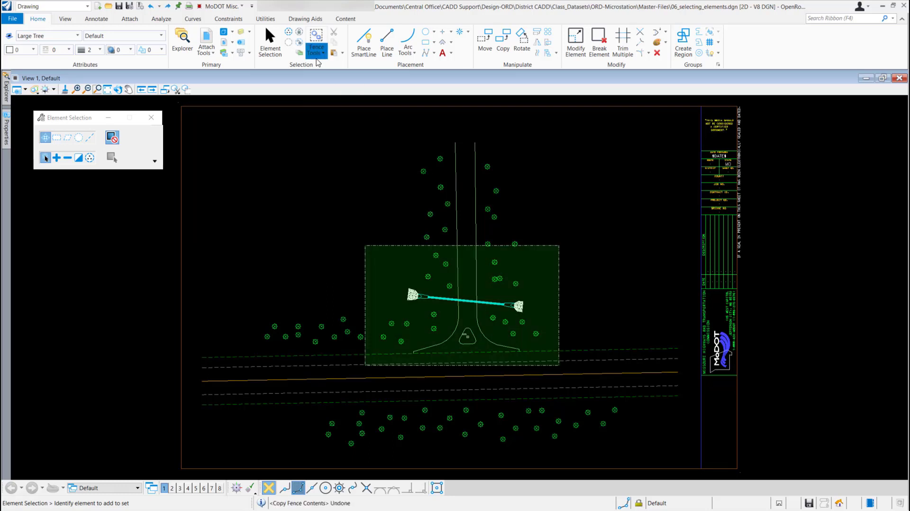
left_click(316, 48)
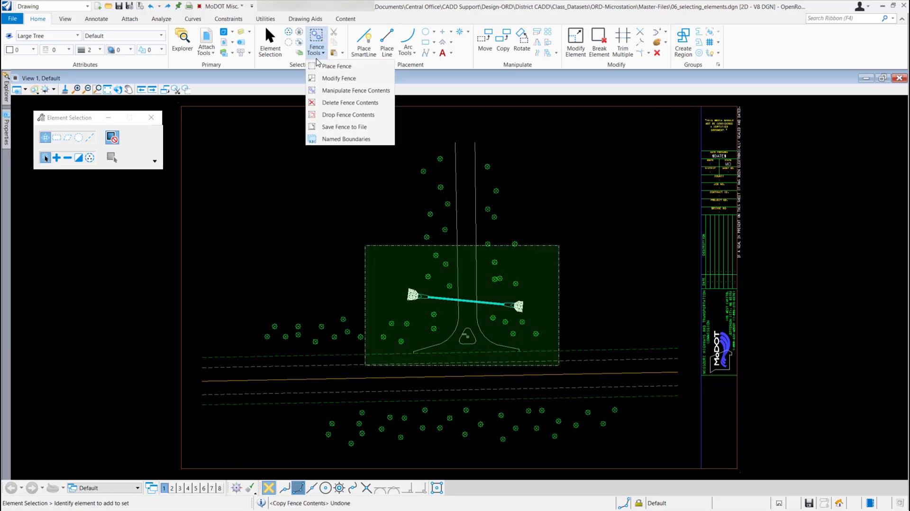
left_click(342, 92)
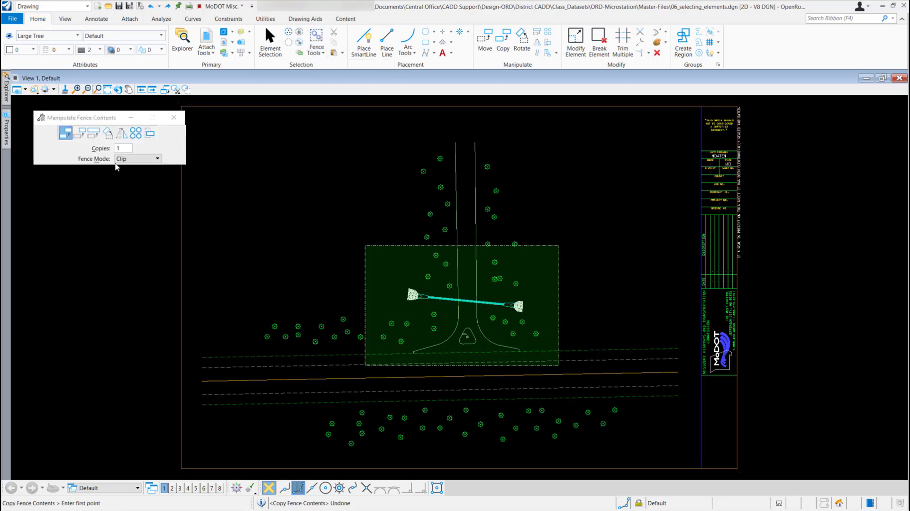
left_click(133, 160)
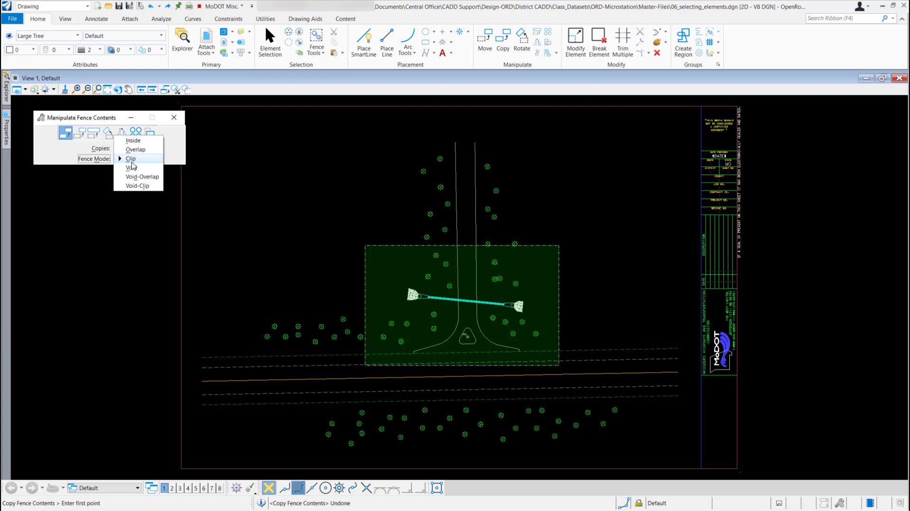
left_click(152, 169)
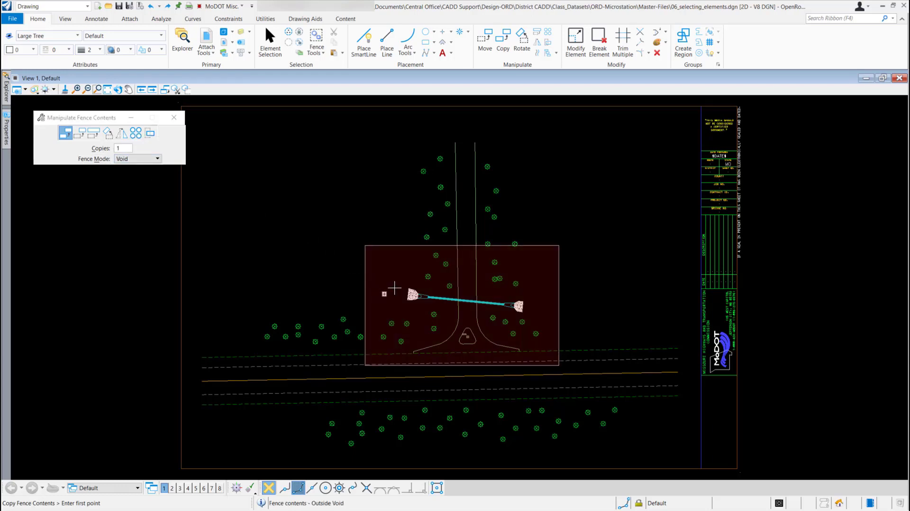
left_click(392, 243)
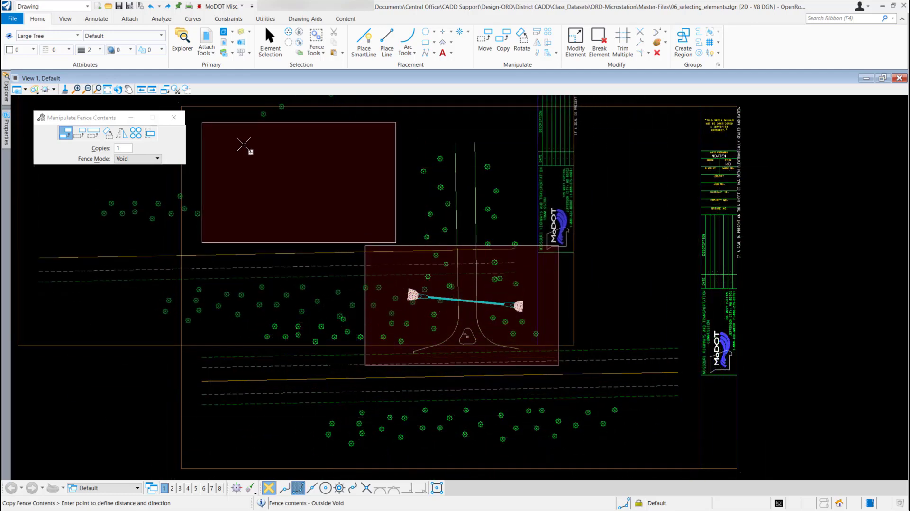
key("Escape")
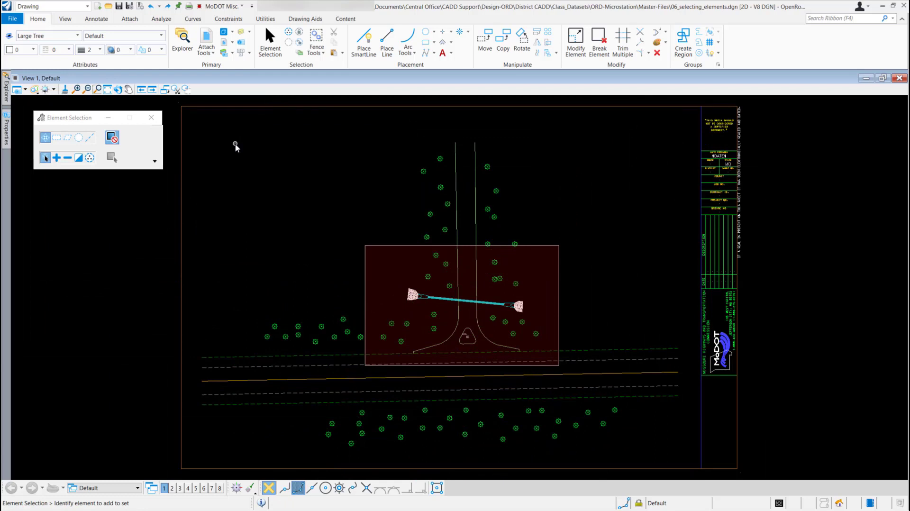
- Review the fence modes available for Manipulate Fence Contents, including Void-Overlap and Void-Clip, without changing the mode
left_click(318, 53)
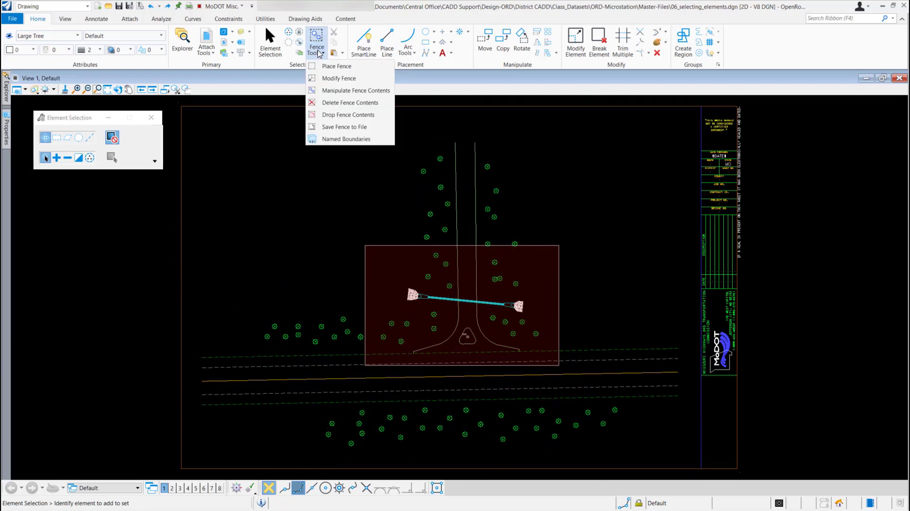
left_click(352, 90)
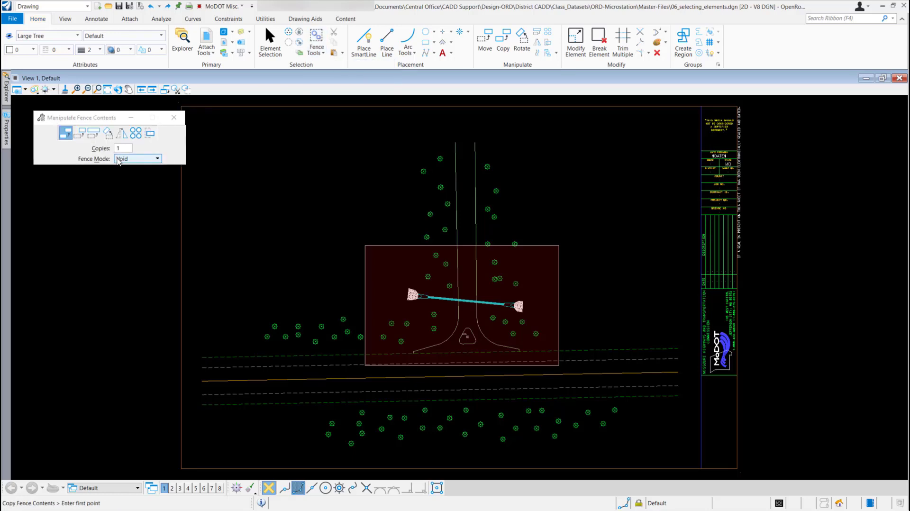
left_click(141, 161)
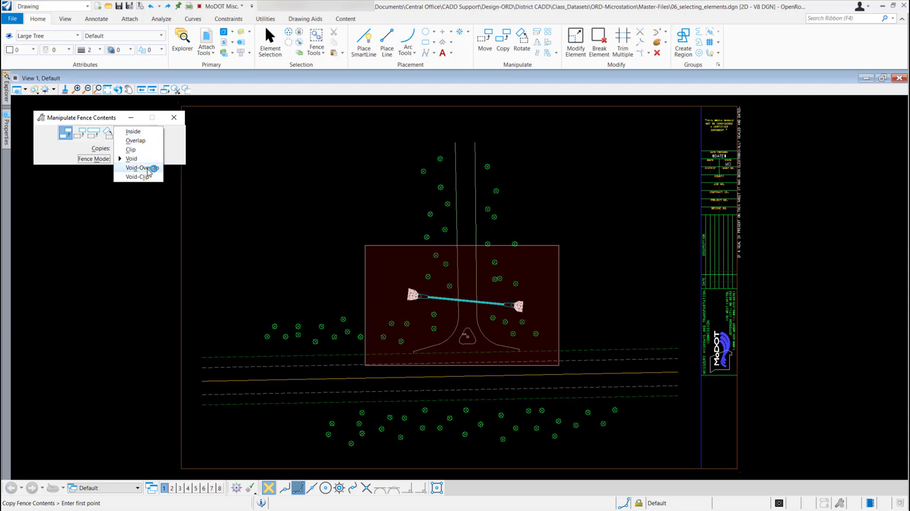
left_click(357, 202)
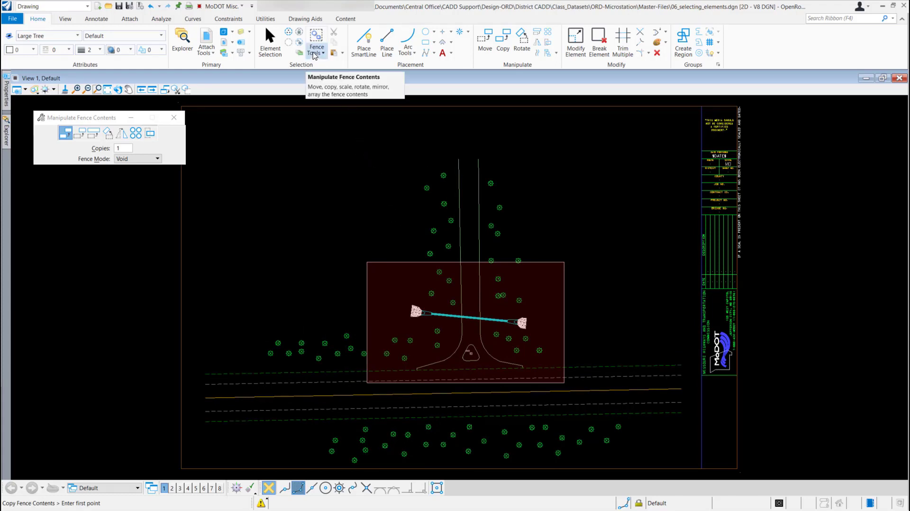
- Remove the block fence around the culvert and junction by restarting Place Fence and exiting without defining a new one
left_click(315, 53)
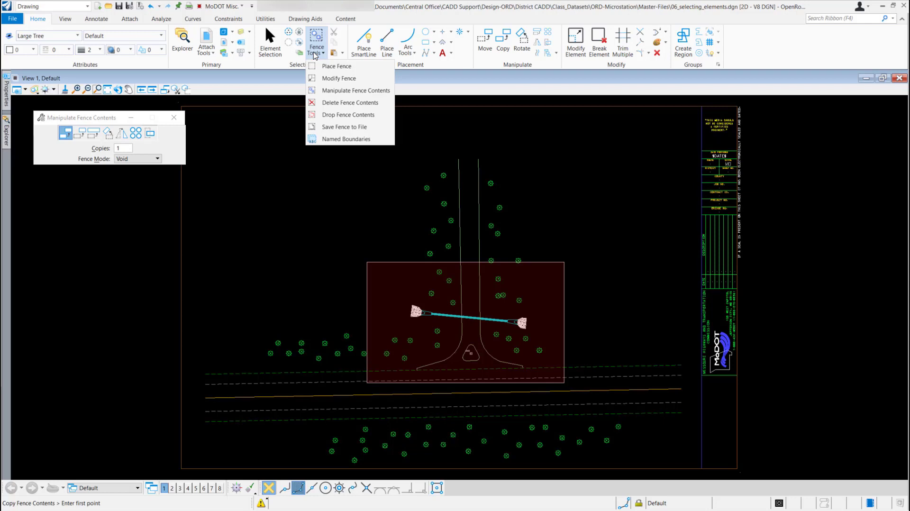
left_click(356, 68)
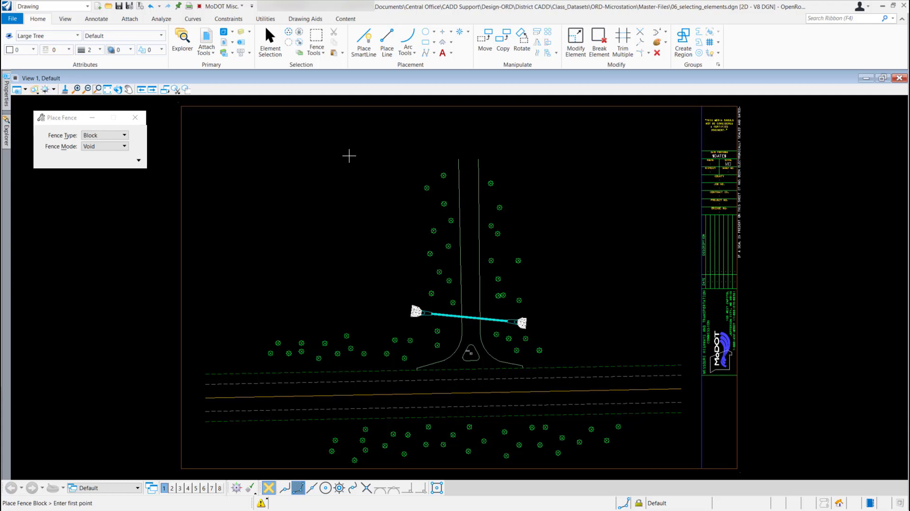
key("Escape")
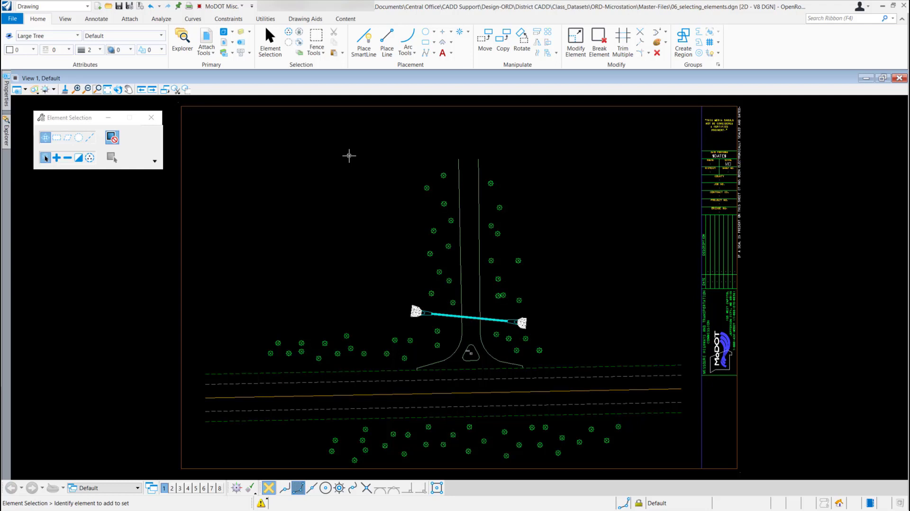